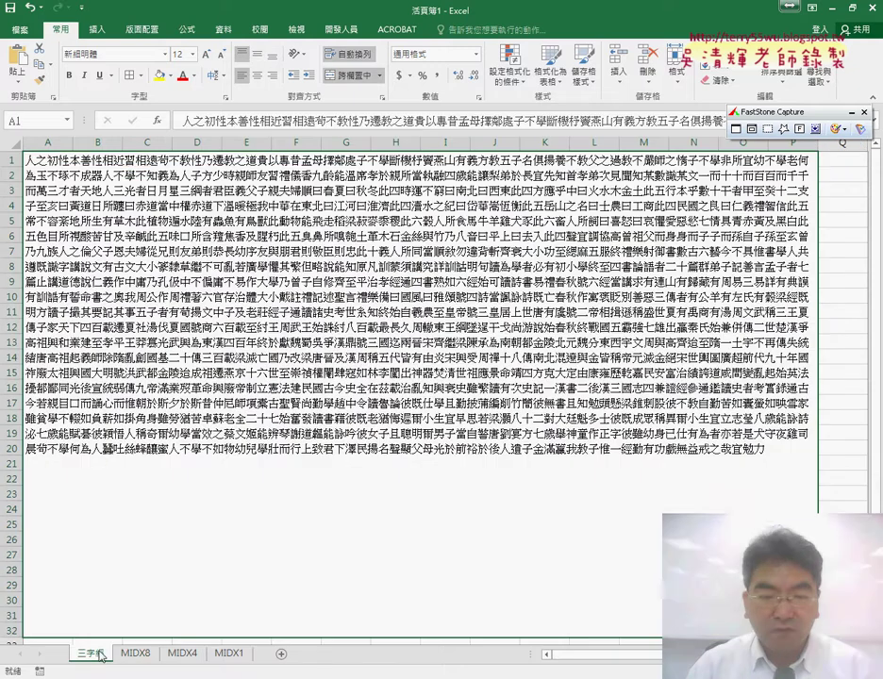
Open the MIDX8 sheet and select B2 to show its MID formula across columns B–I.
left_click(132, 660)
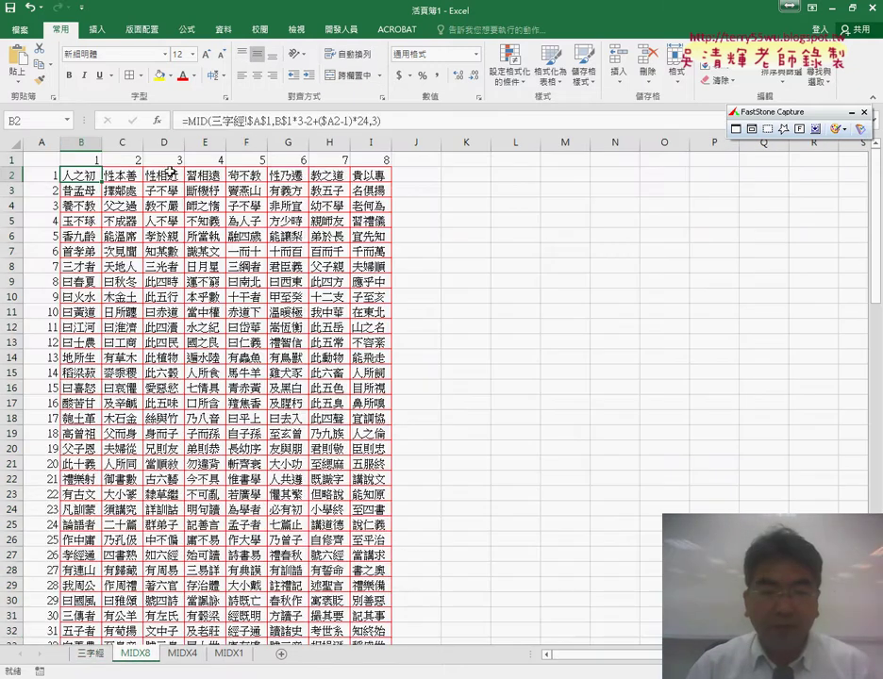
left_click_drag(81, 142, 374, 142)
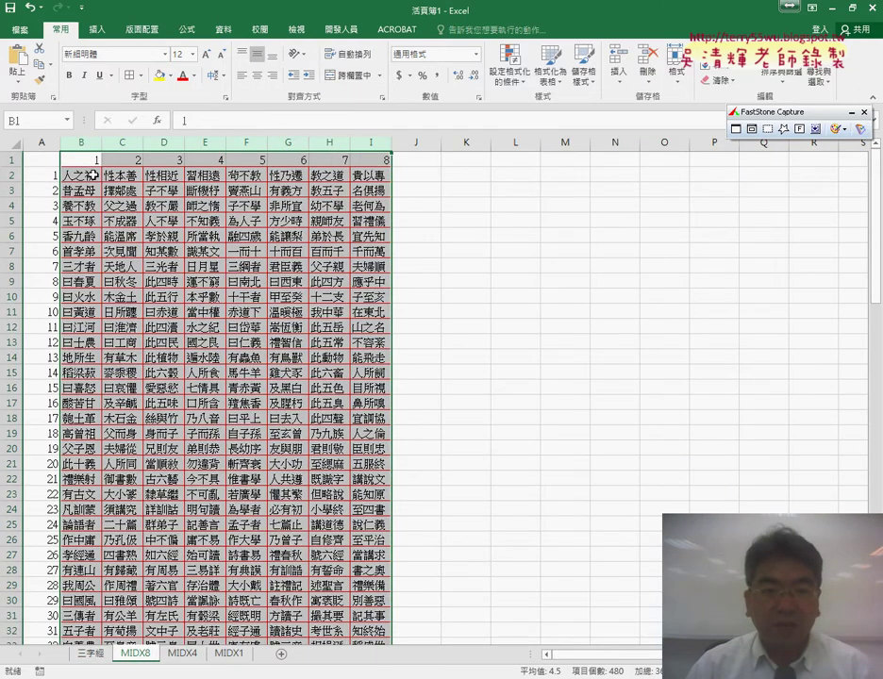
left_click(98, 174)
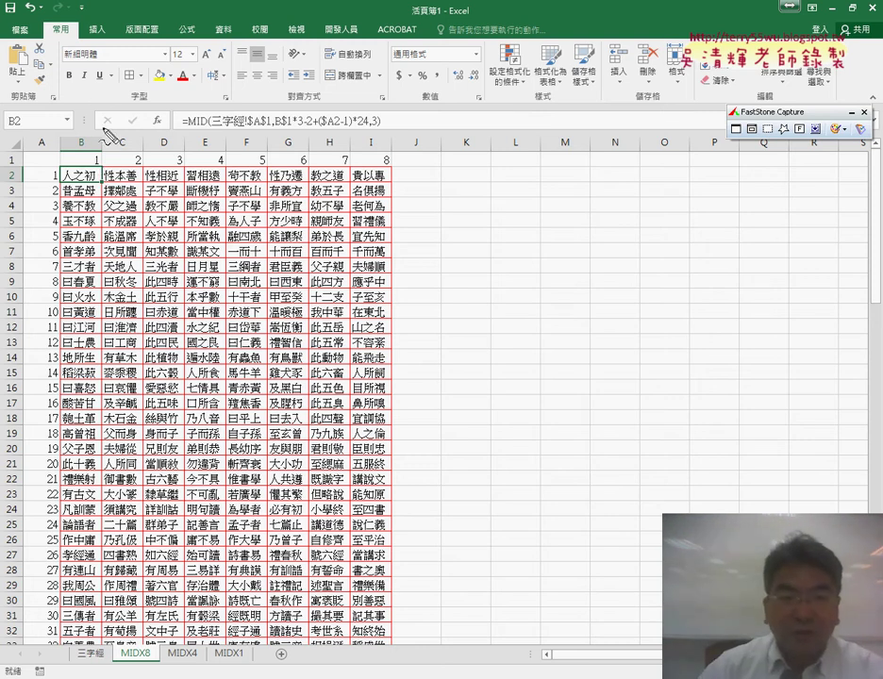
Annotate the formula's column number, *3-2 part, row number and 24 characters per row, then clear the ink.
left_click_drag(104, 156, 94, 157)
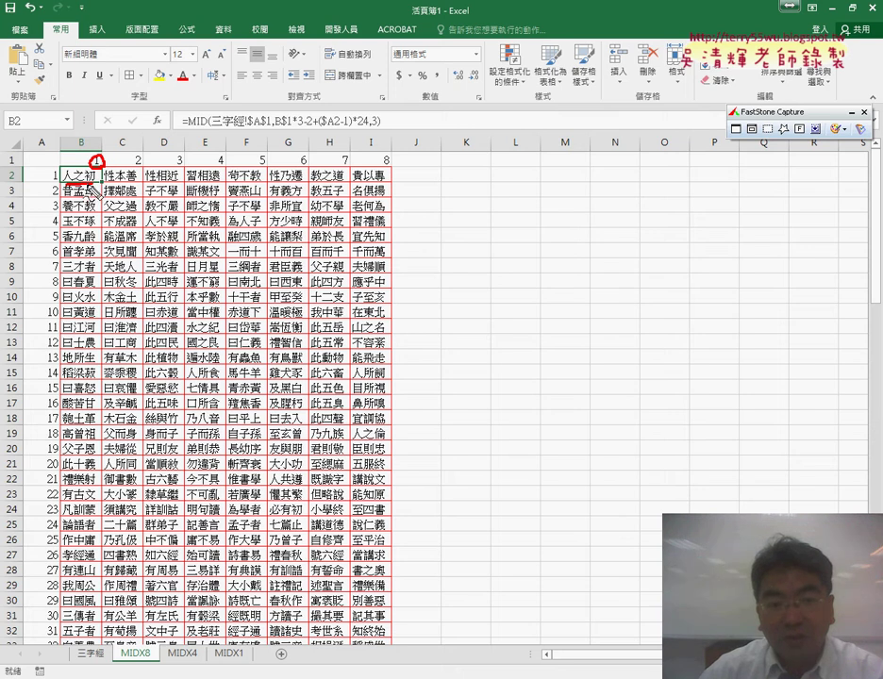
left_click_drag(66, 169, 63, 183)
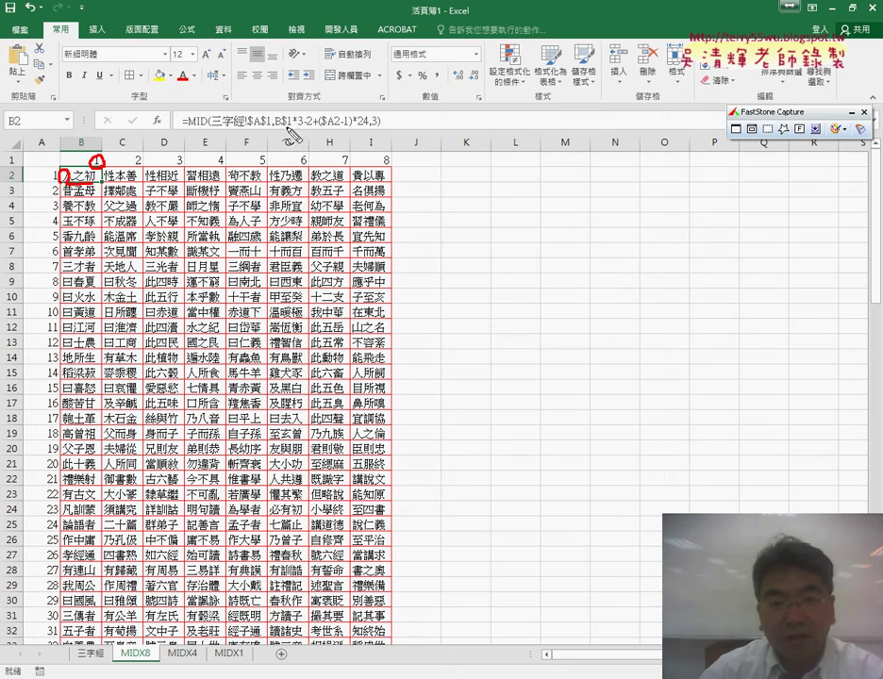
left_click_drag(293, 131, 336, 131)
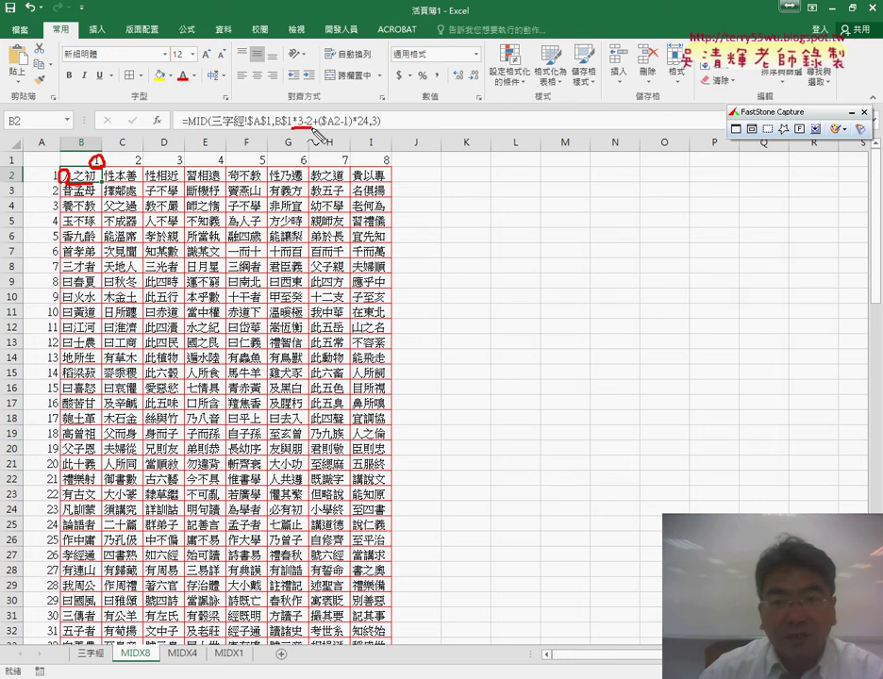
left_click_drag(62, 168, 59, 189)
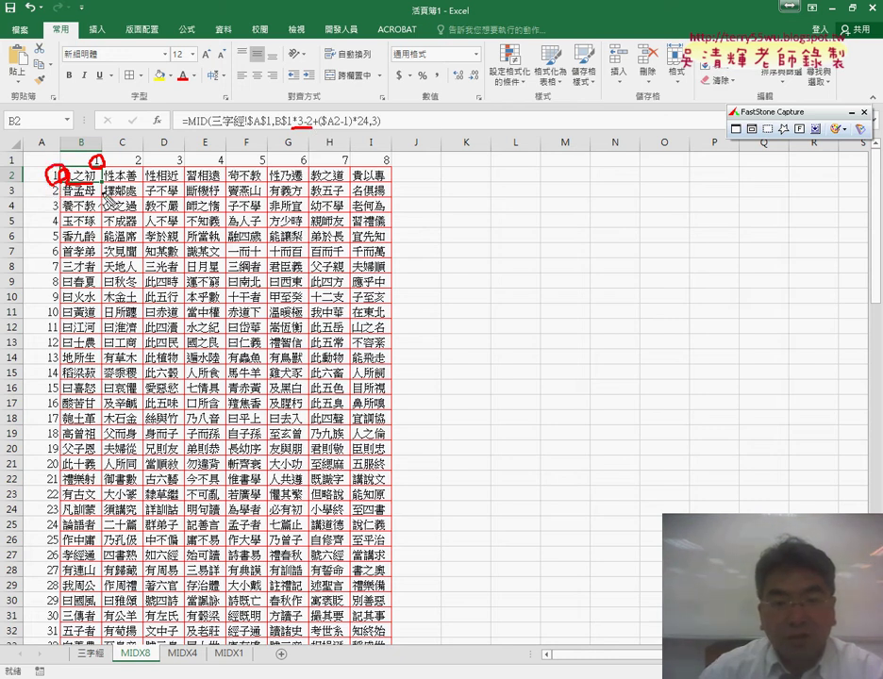
left_click_drag(58, 185, 383, 192)
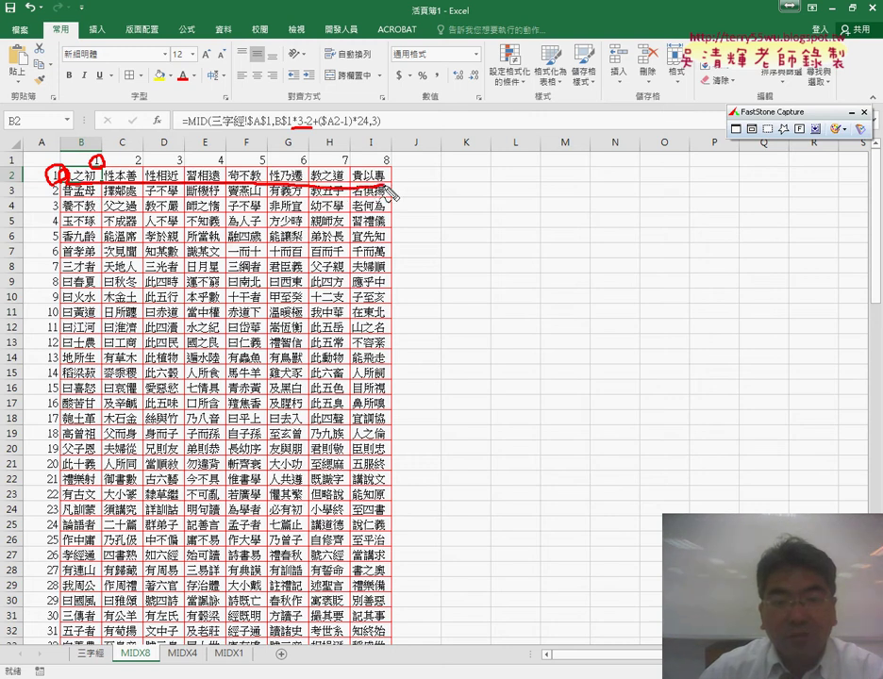
left_click_drag(397, 172, 424, 183)
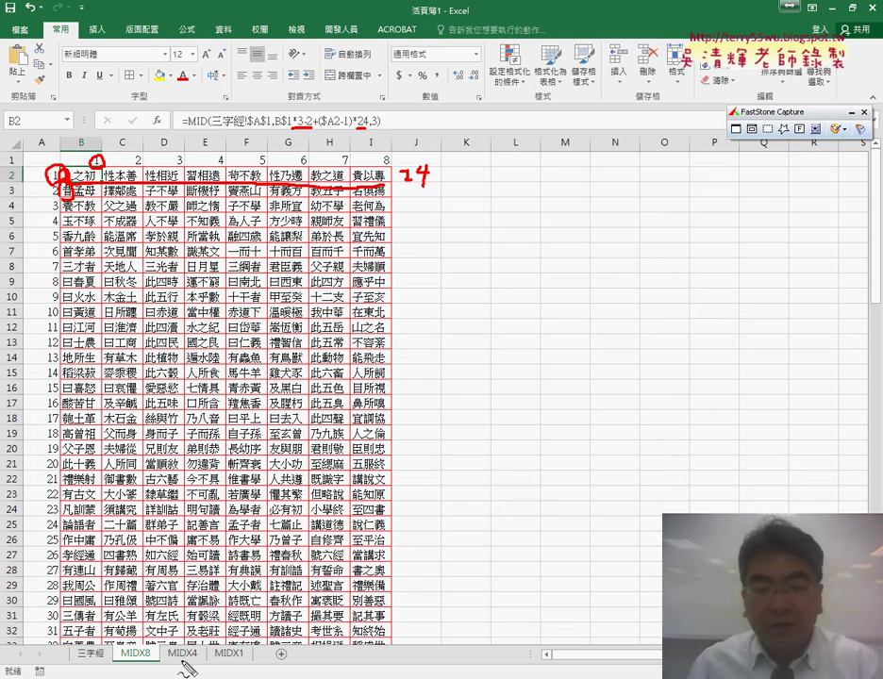
left_click_drag(167, 677, 247, 675)
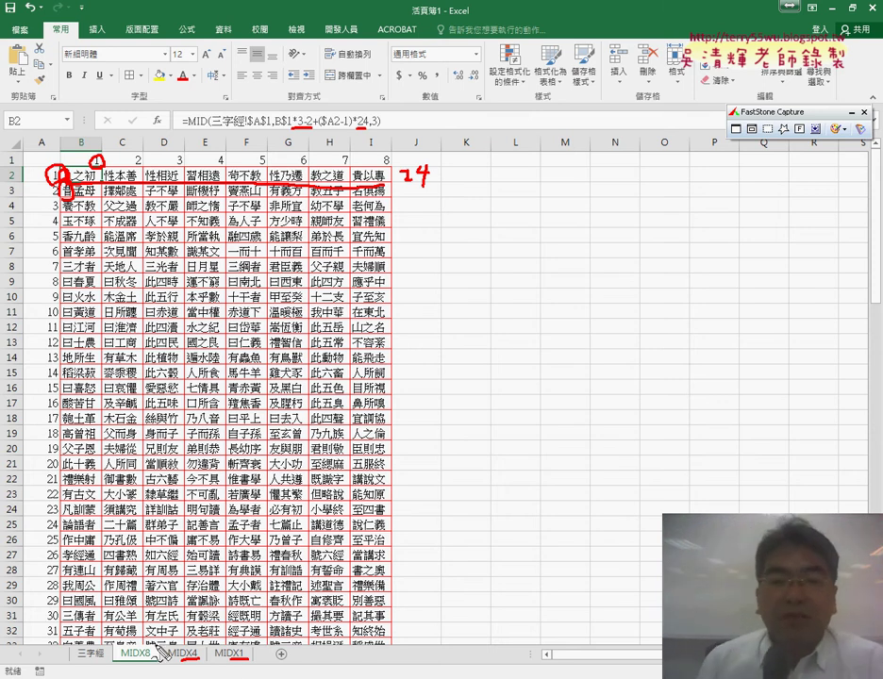
left_click_drag(8, 166, 19, 152)
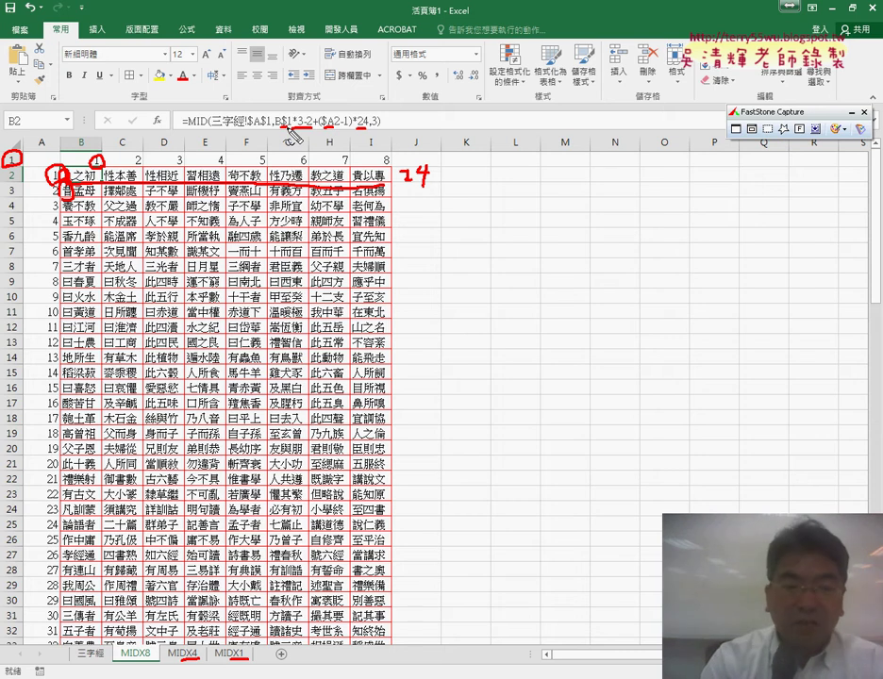
key("Escape")
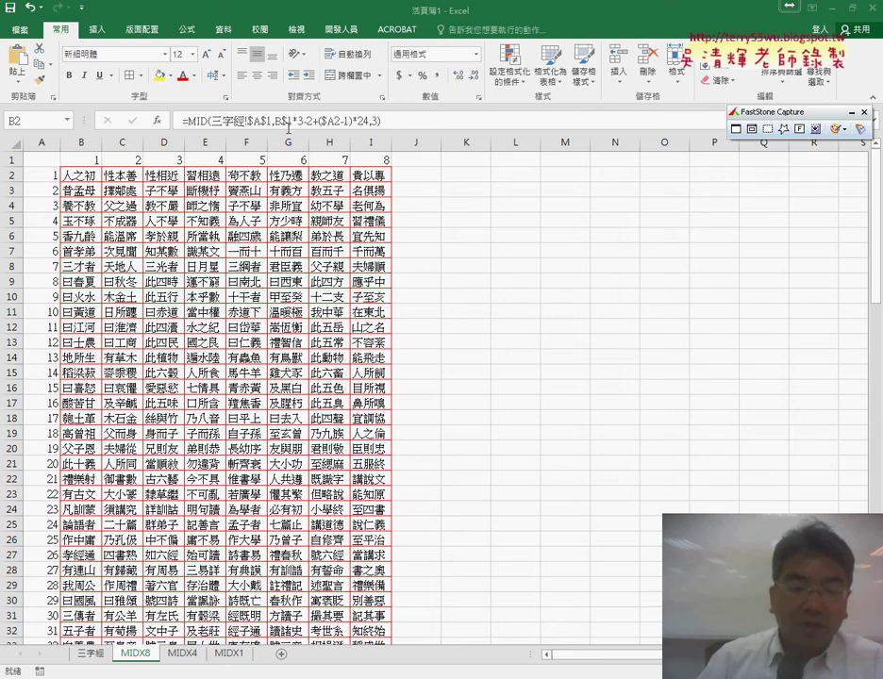
On MIDX4, bring up B2's MID Function Arguments to view the Start_num argument.
left_click(187, 659)
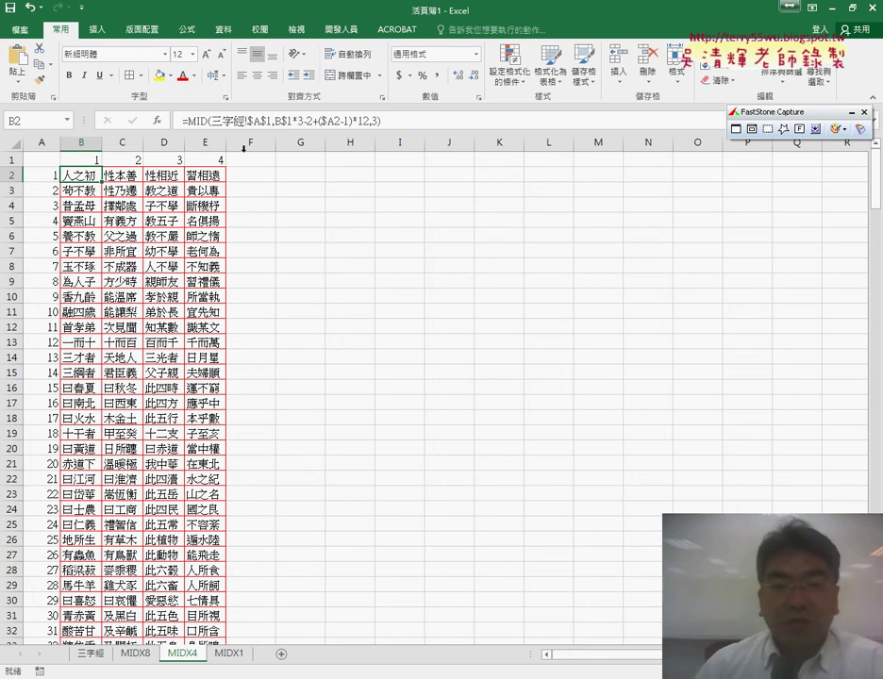
left_click(195, 121)
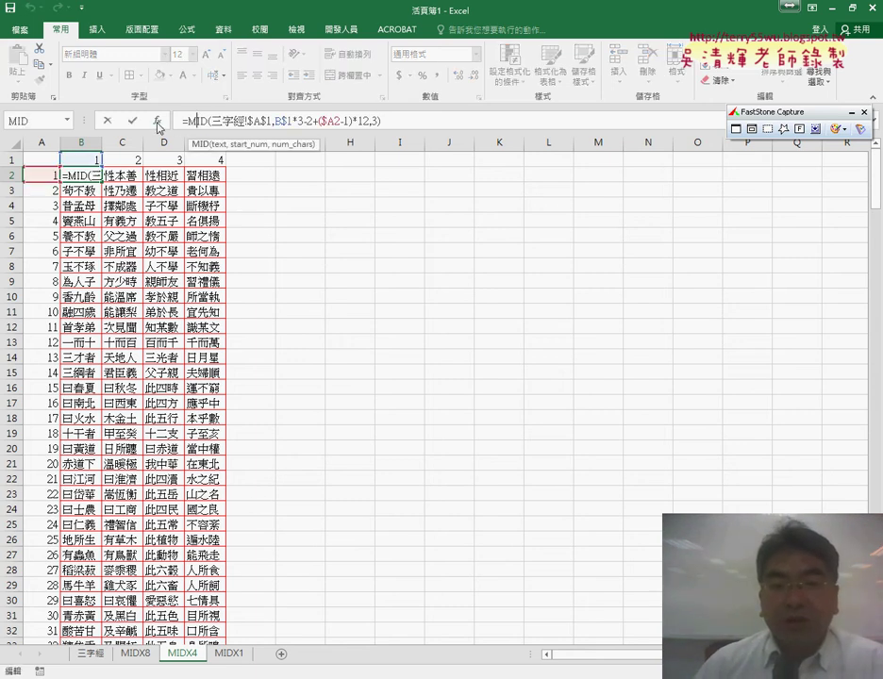
left_click(157, 121)
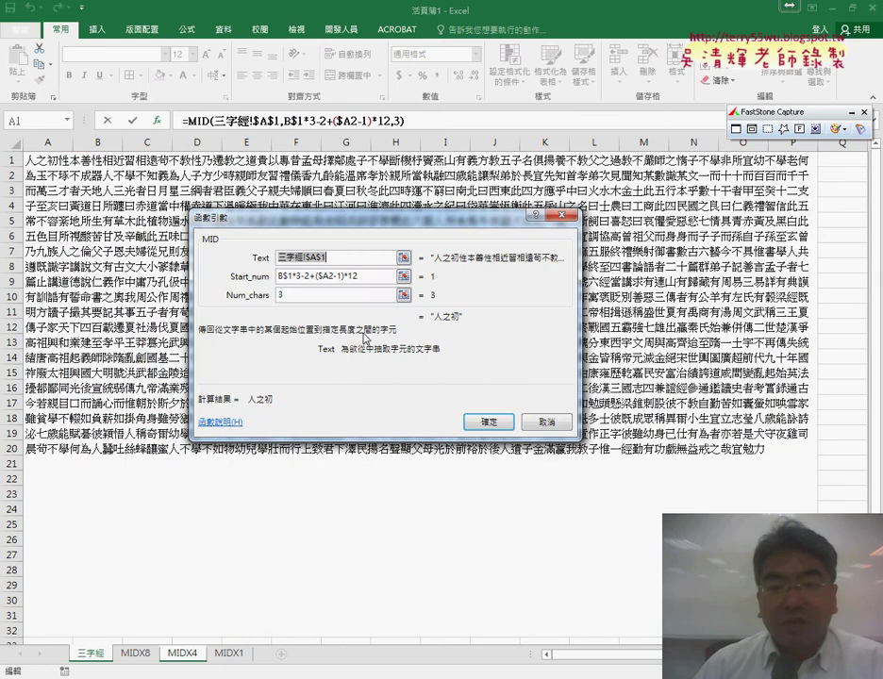
left_click(365, 280)
left_click_drag(344, 222, 426, 170)
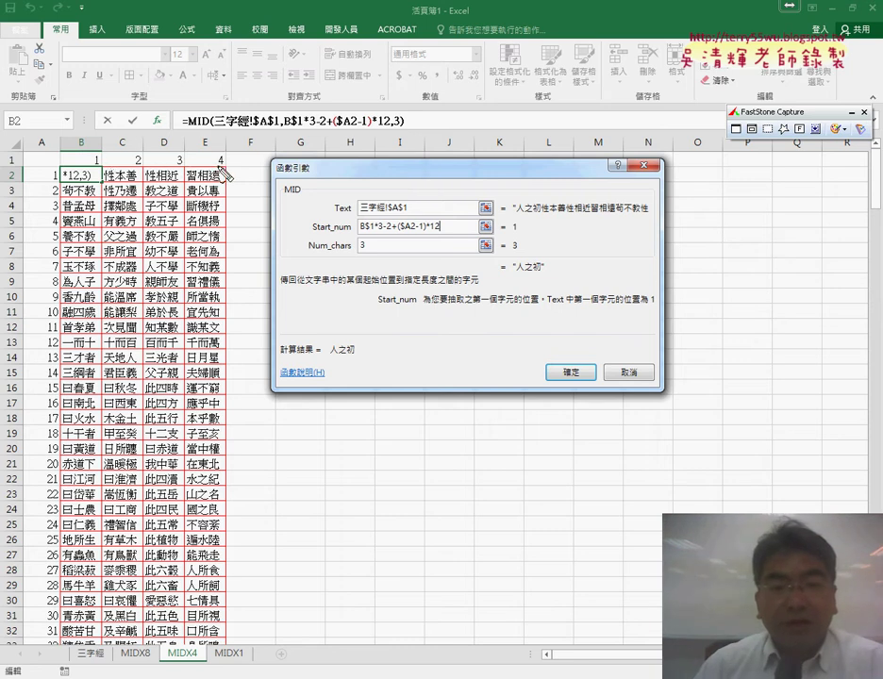
Mark the ($A2-1) and *12 parts, confirm the formula, and fill B2 across to E2.
mouse_move(351, 149)
left_mouse_down()
mouse_move(405, 106)
mouse_move(403, 132)
left_mouse_up()
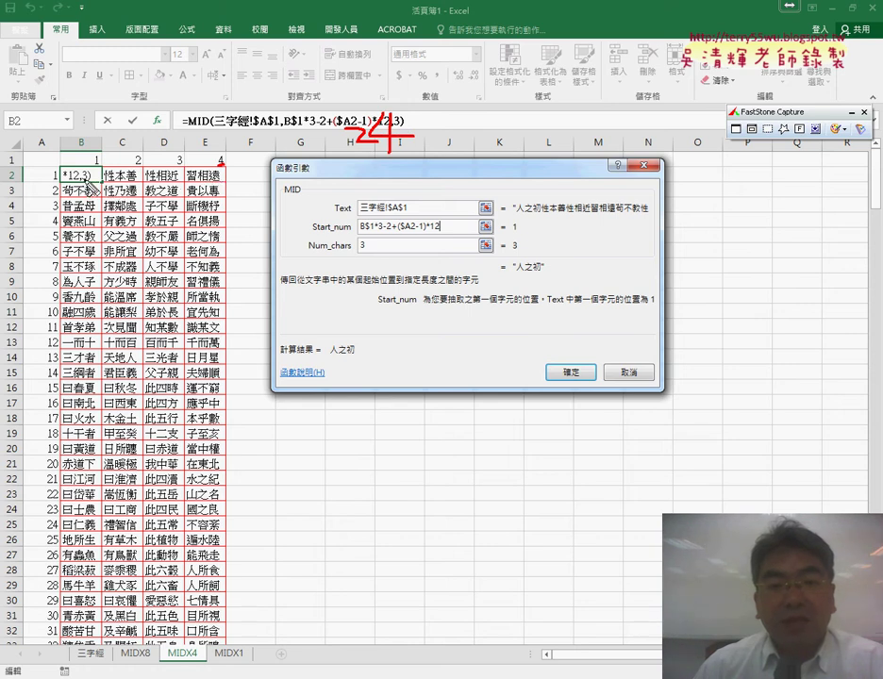
left_click_drag(429, 233, 443, 237)
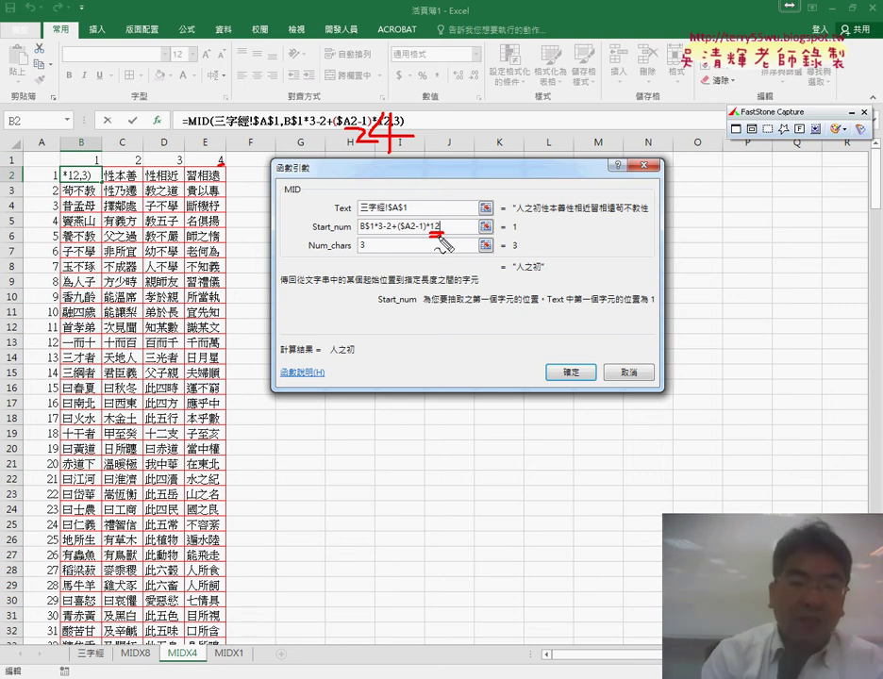
key("Escape")
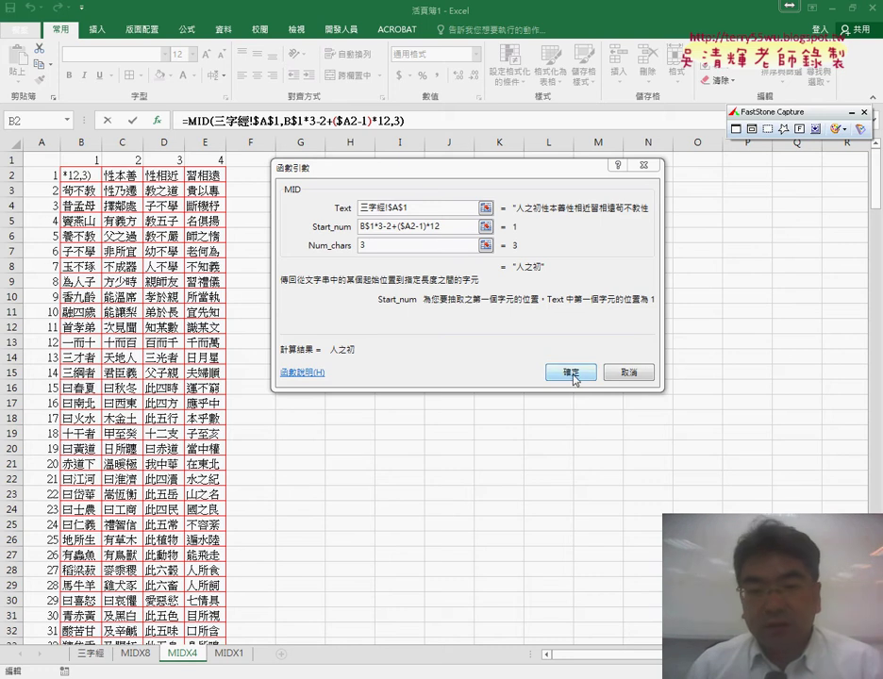
left_click(573, 373)
left_click_drag(102, 182, 227, 183)
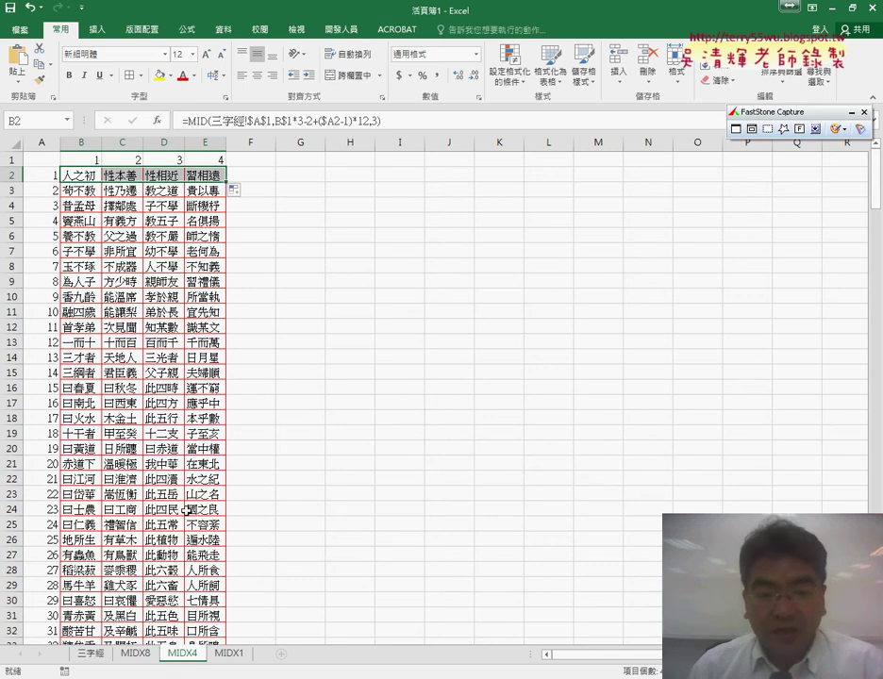
scroll(193, 517, "down", 4)
scroll(193, 517, "down", 8)
scroll(193, 517, "down", 6)
scroll(193, 517, "down", 5)
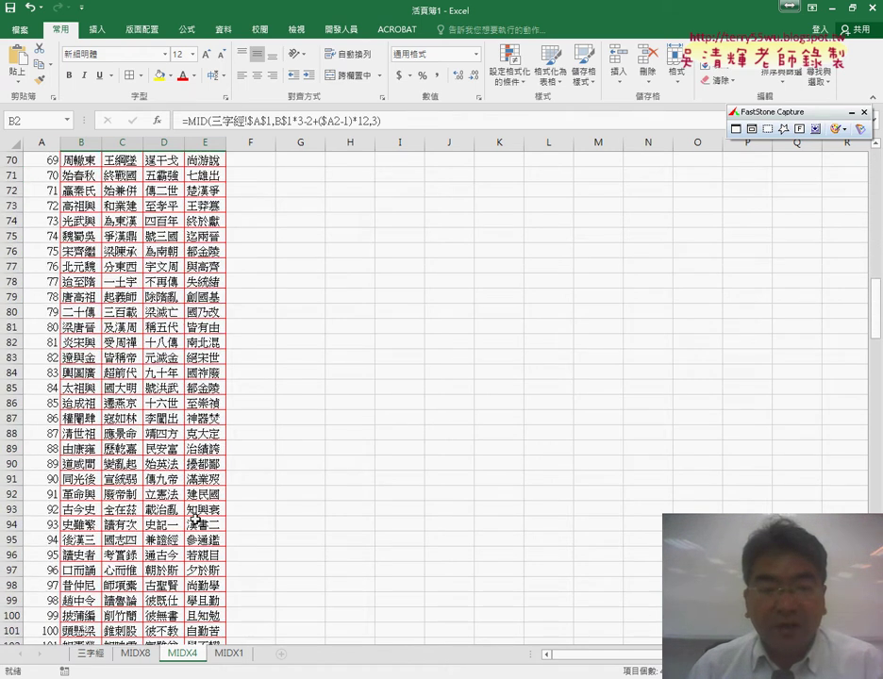
scroll(193, 517, "down", 8)
scroll(193, 517, "down", 2)
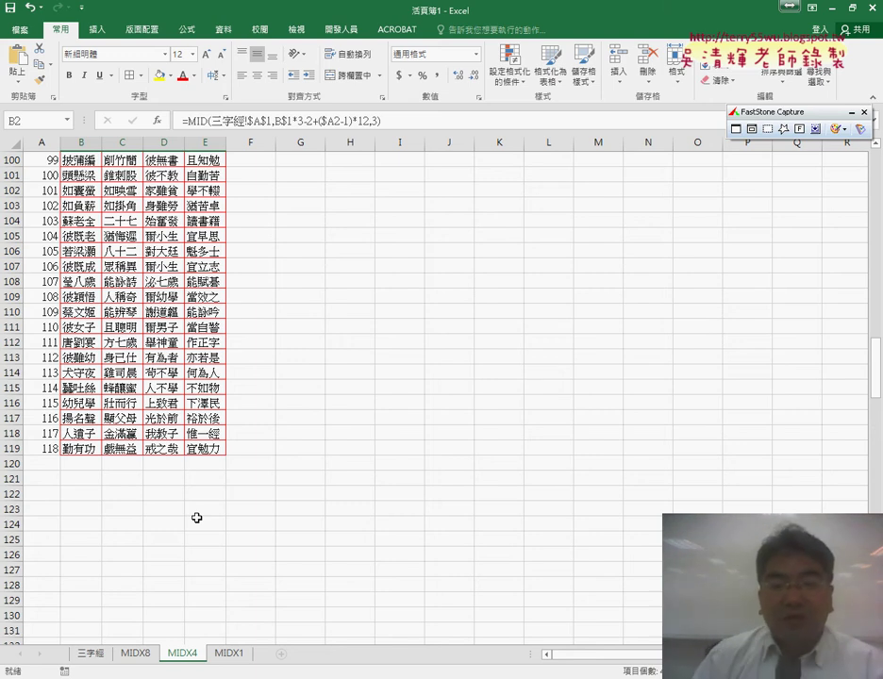
scroll(216, 480, "up", 1)
scroll(218, 467, "up", 14)
scroll(215, 461, "up", 13)
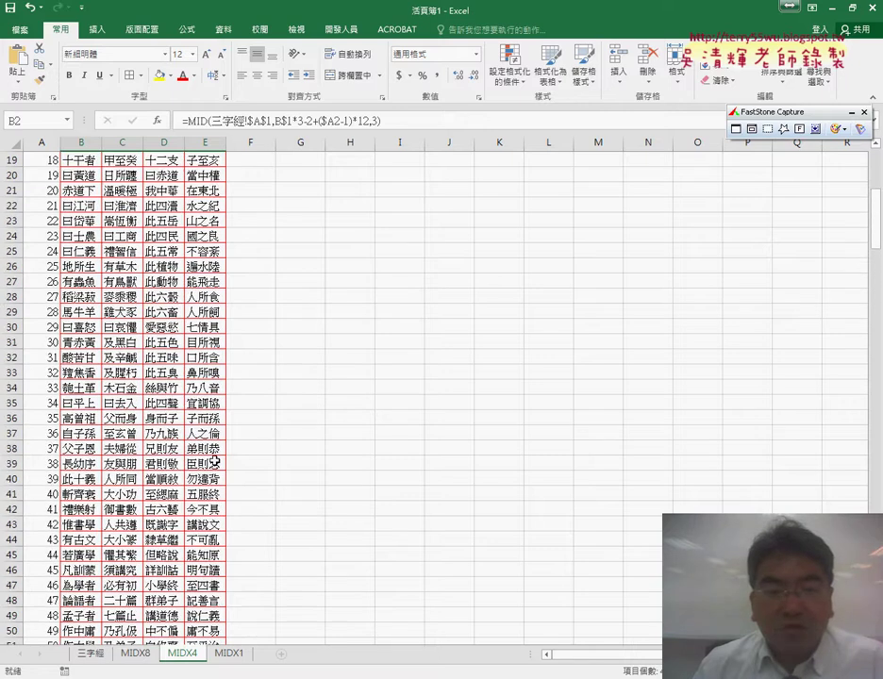
scroll(216, 461, "up", 6)
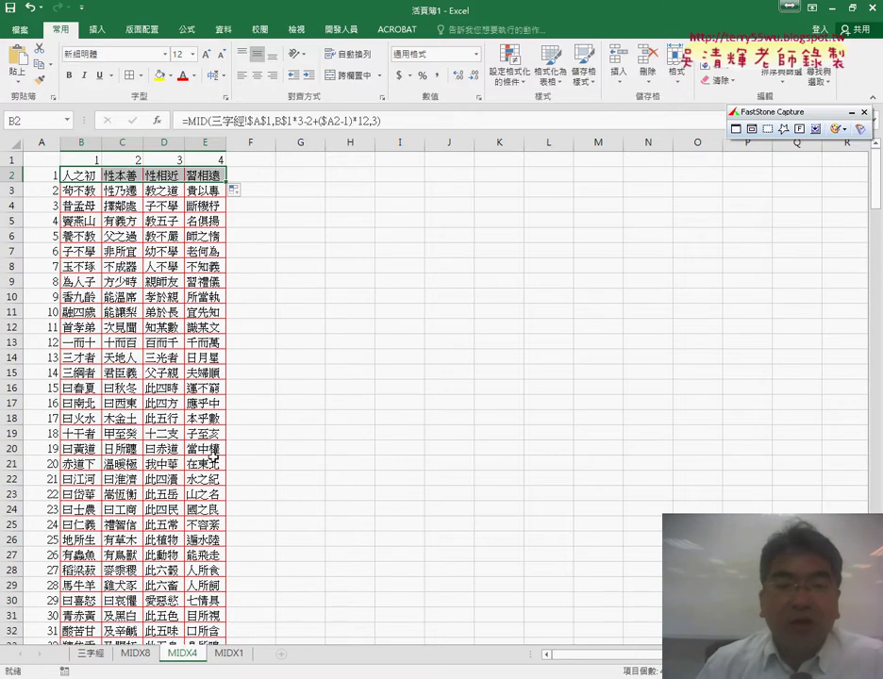
Open the MIDX1 sheet and select its single phrase column B.
left_click(230, 653)
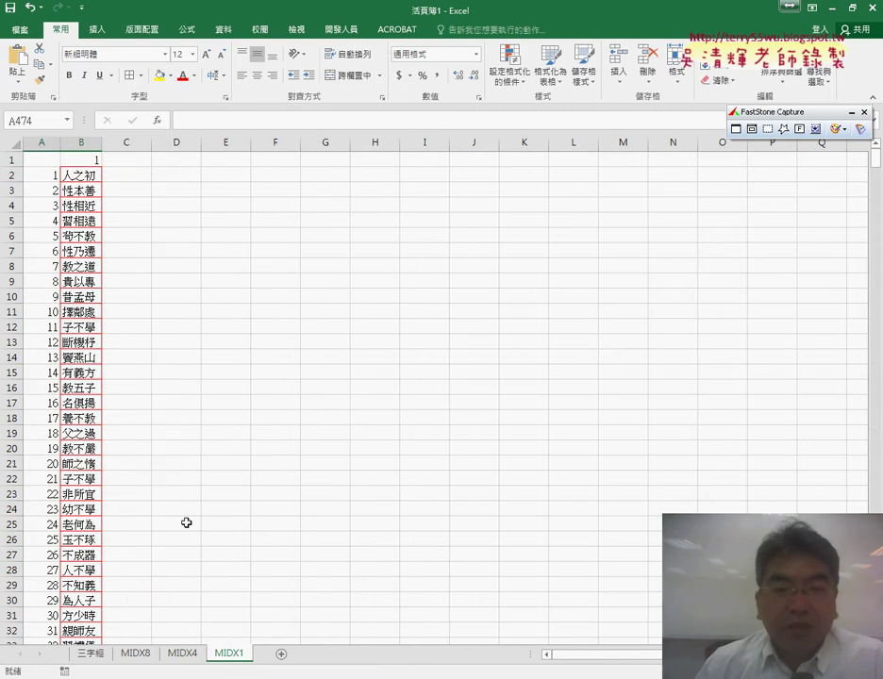
left_click(88, 140)
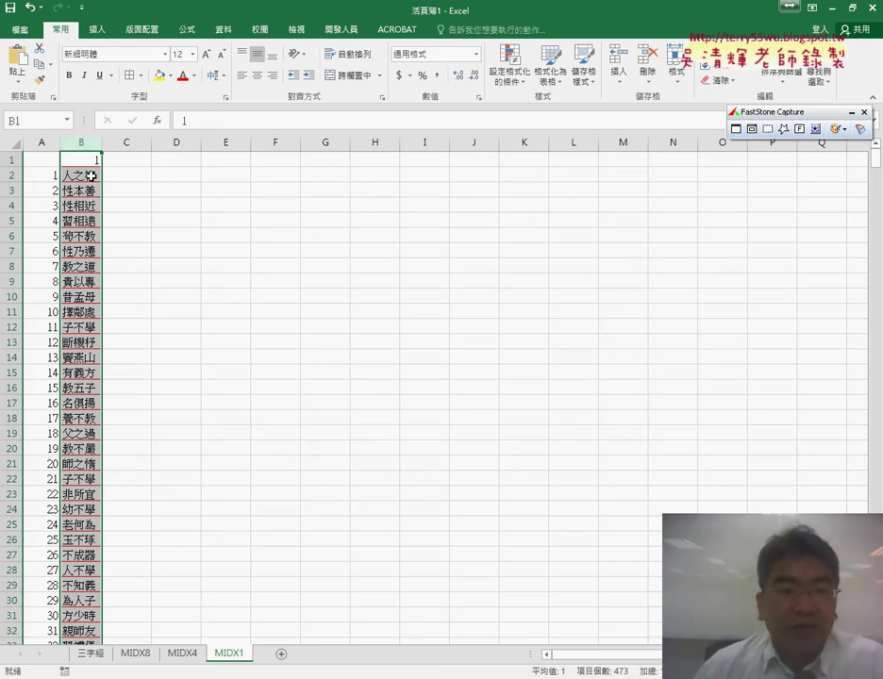
Confirm B2's MID formula with Start_num B$1*3-2+($A2-1)*3.
left_click(90, 175)
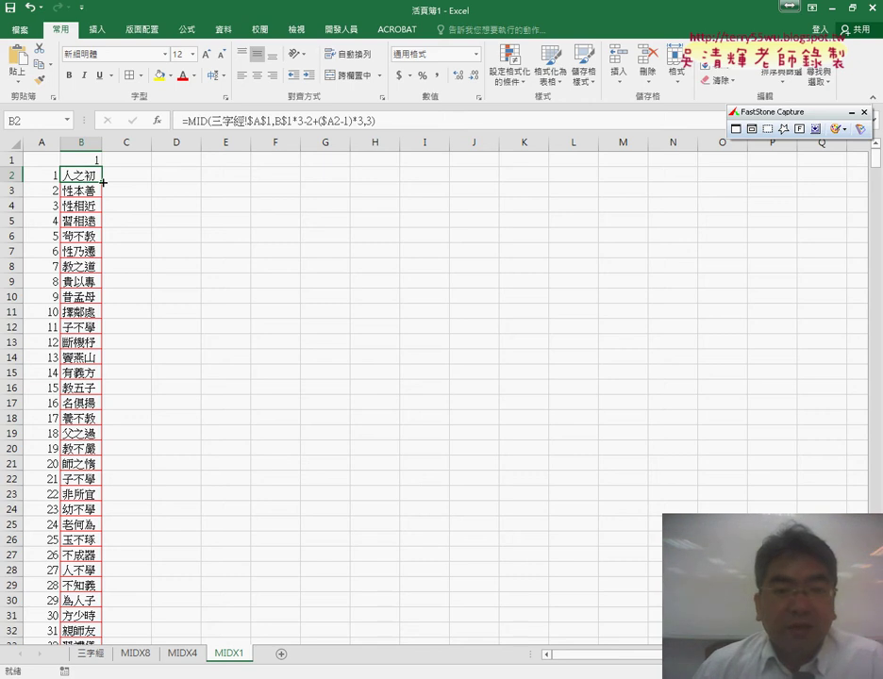
left_click(190, 123)
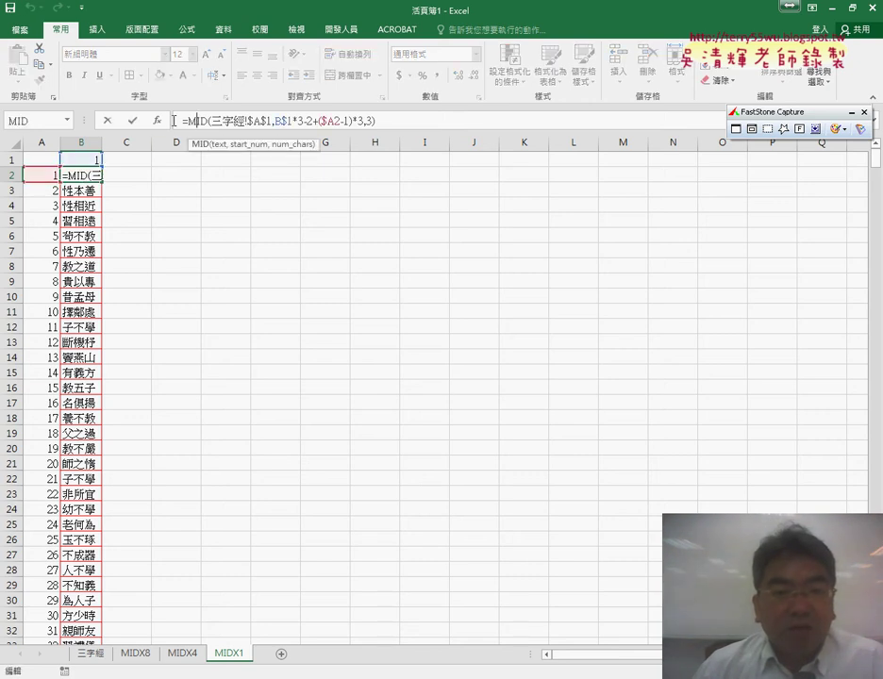
left_click(159, 123)
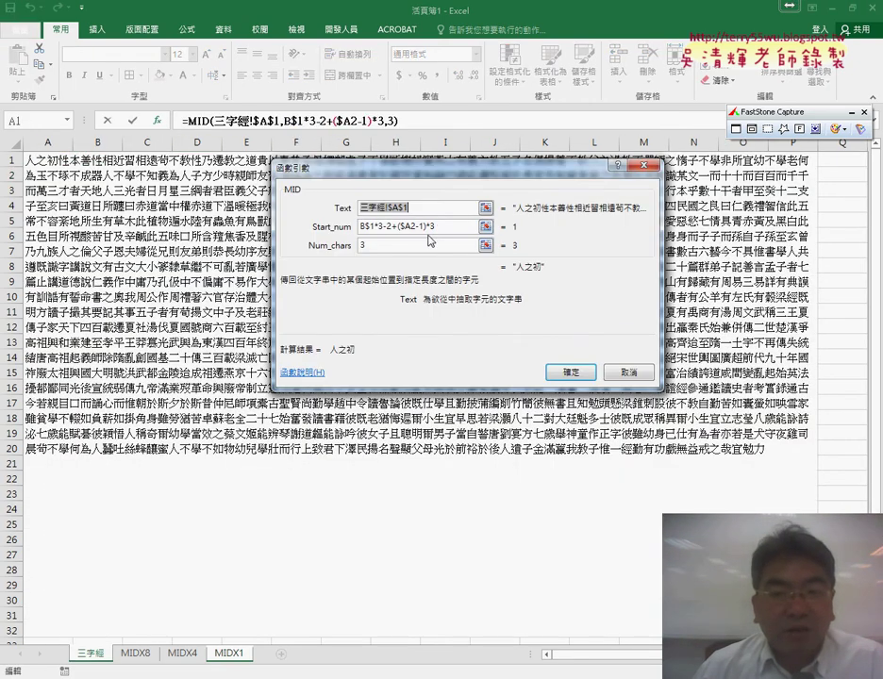
left_click(447, 226)
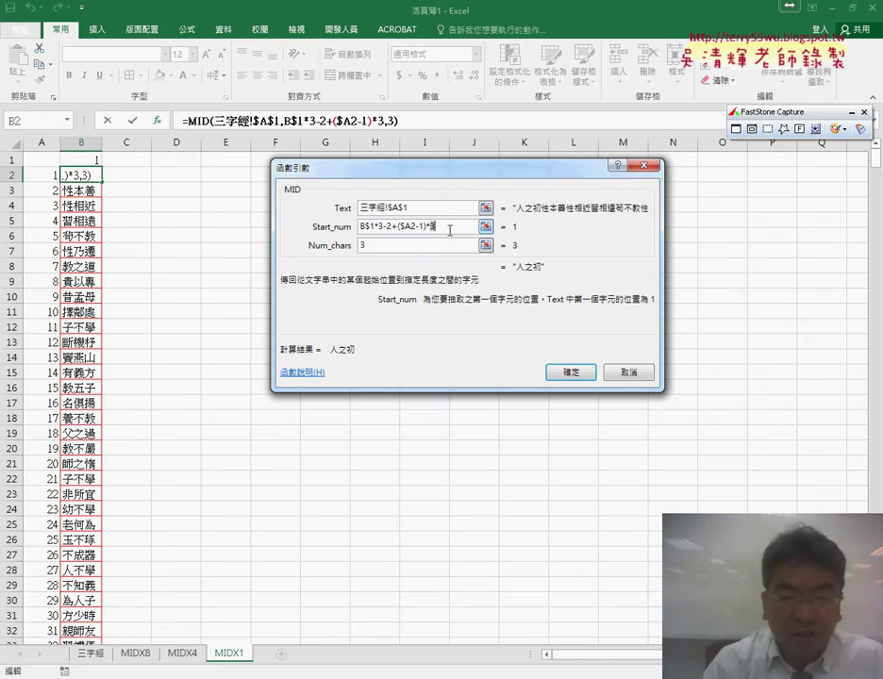
mouse_move(102, 189)
left_mouse_down()
mouse_move(107, 179)
mouse_move(63, 188)
left_mouse_up()
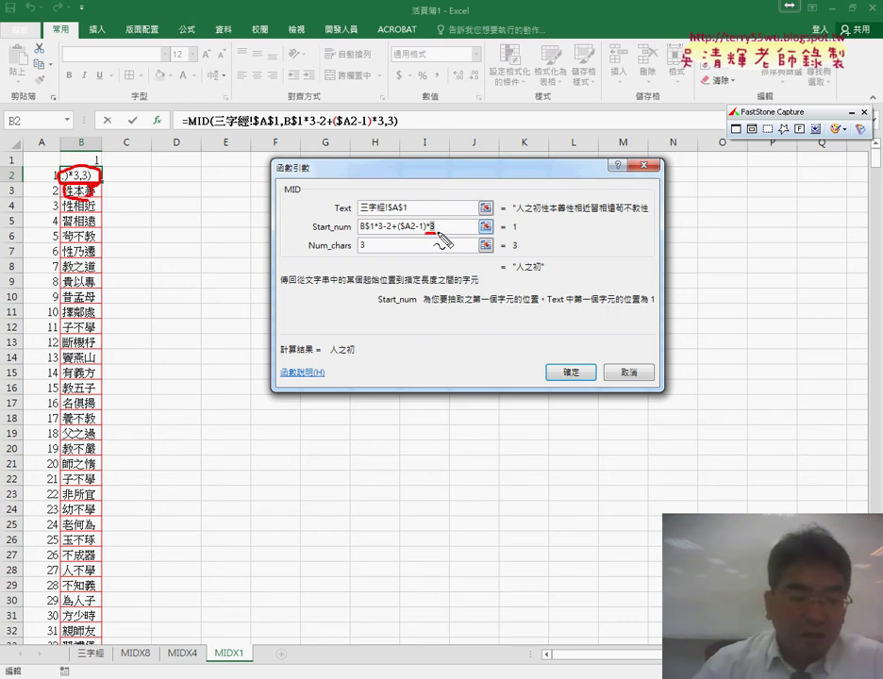
key("Escape")
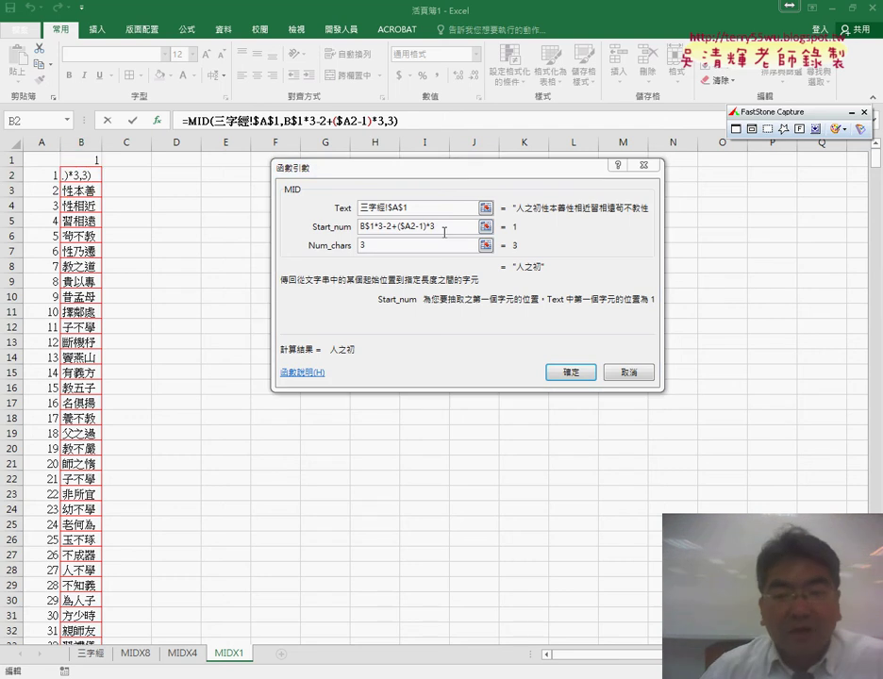
left_click(637, 377)
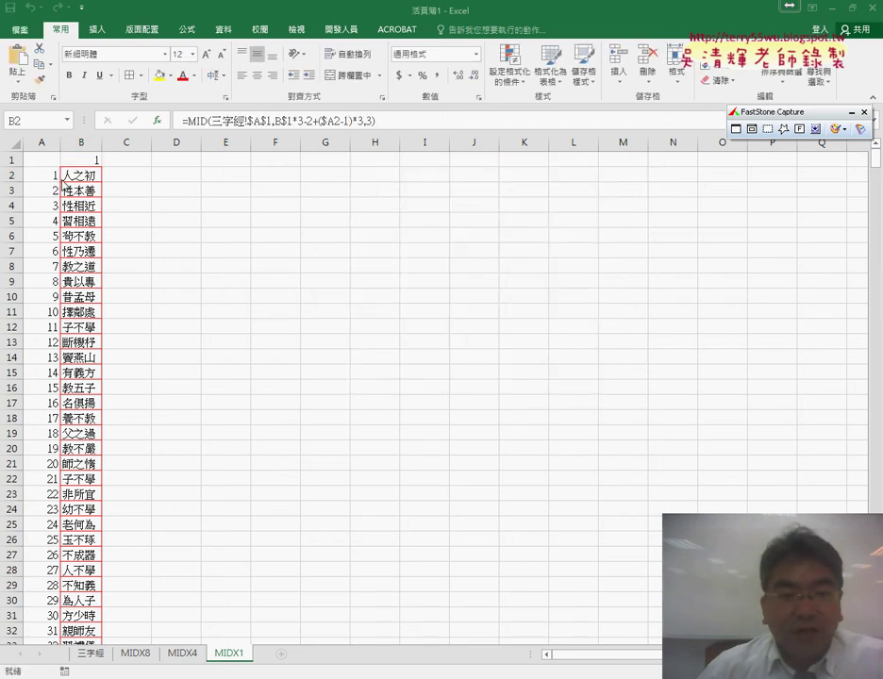
Scroll down and back through column B to check the 3-character phrases.
left_click(41, 176)
scroll(44, 227, "down", 5)
scroll(34, 237, "down", 8)
scroll(31, 248, "down", 13)
scroll(31, 249, "down", 5)
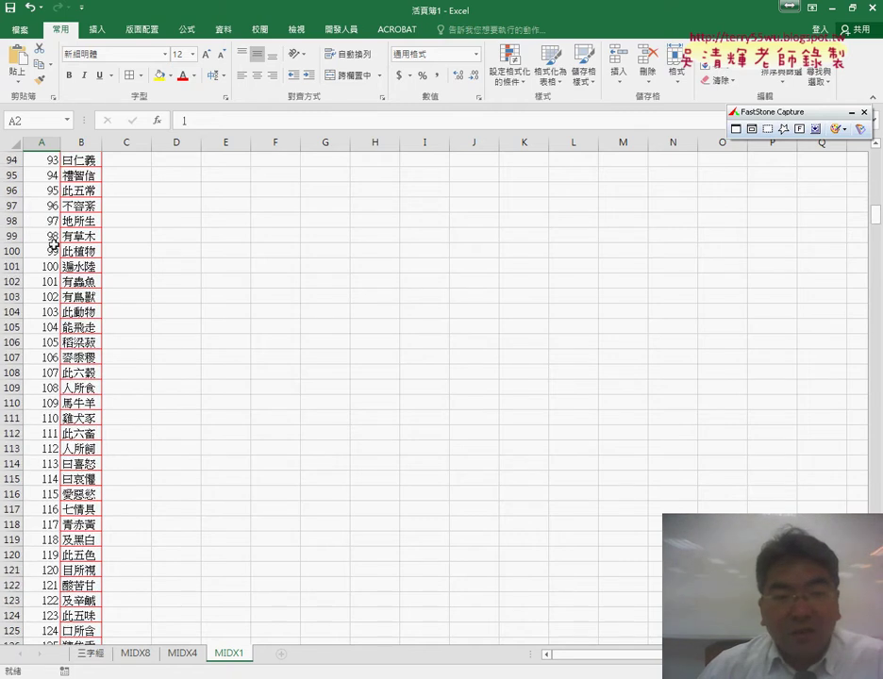
scroll(54, 236, "up", 5)
scroll(52, 224, "up", 7)
scroll(53, 223, "up", 7)
scroll(57, 224, "up", 4)
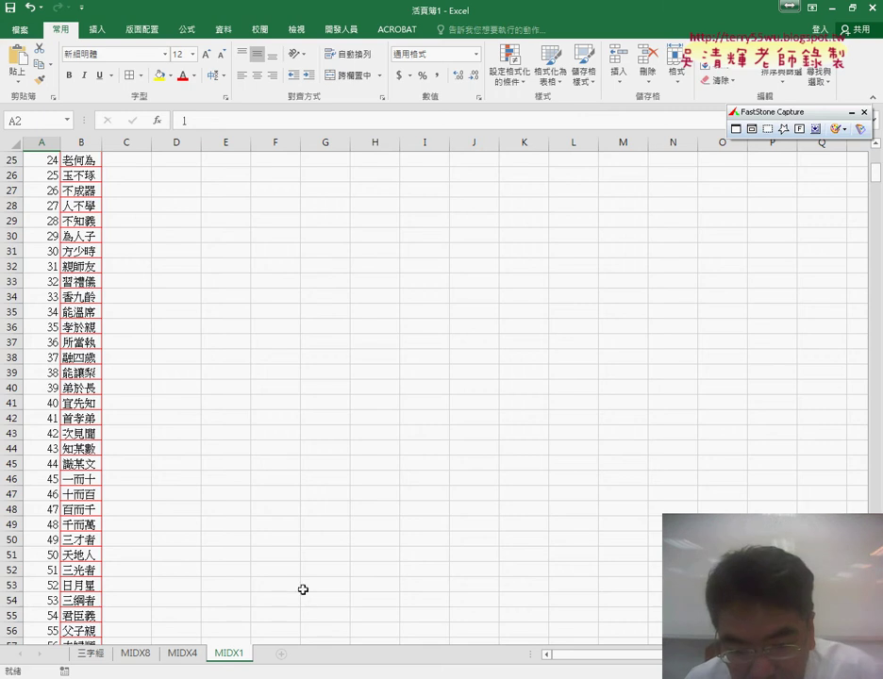
Delete the existing MIDX1 sheet.
right_click(223, 655)
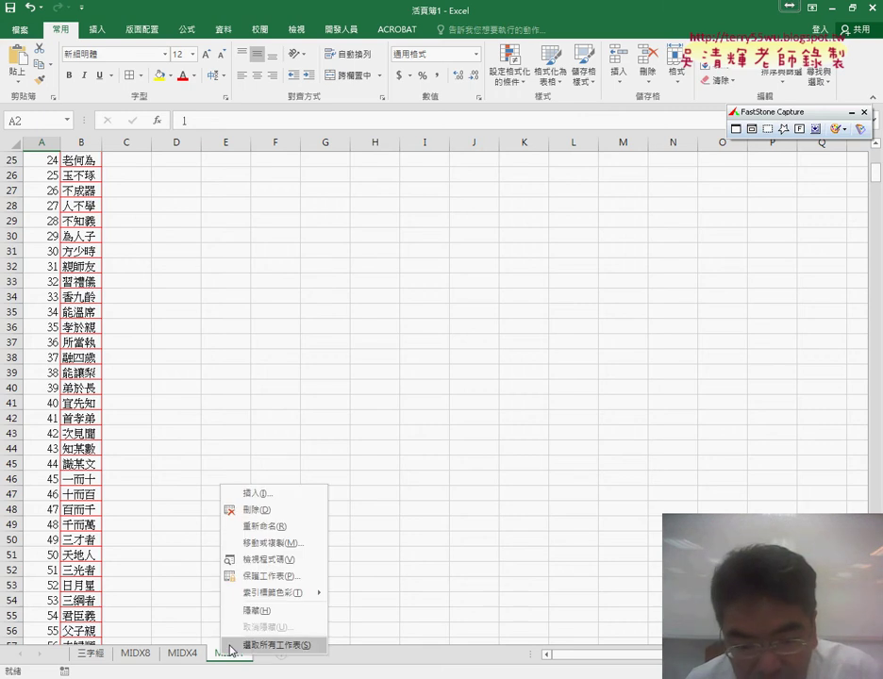
left_click(267, 510)
left_click(412, 384)
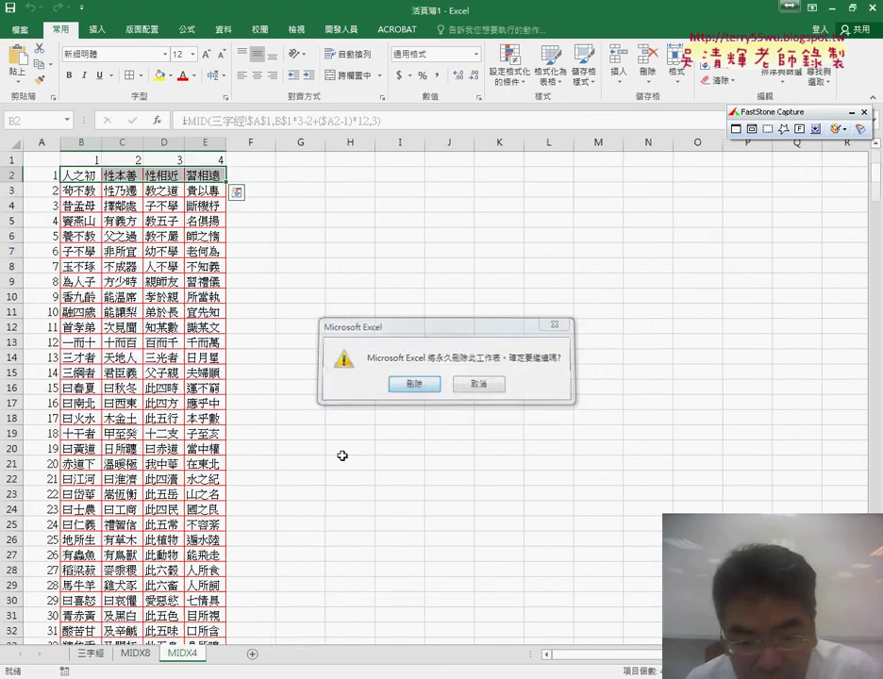
Copy the MIDX8 sheet after MIDX4 and rename the copy MIDX1.
left_click(137, 653)
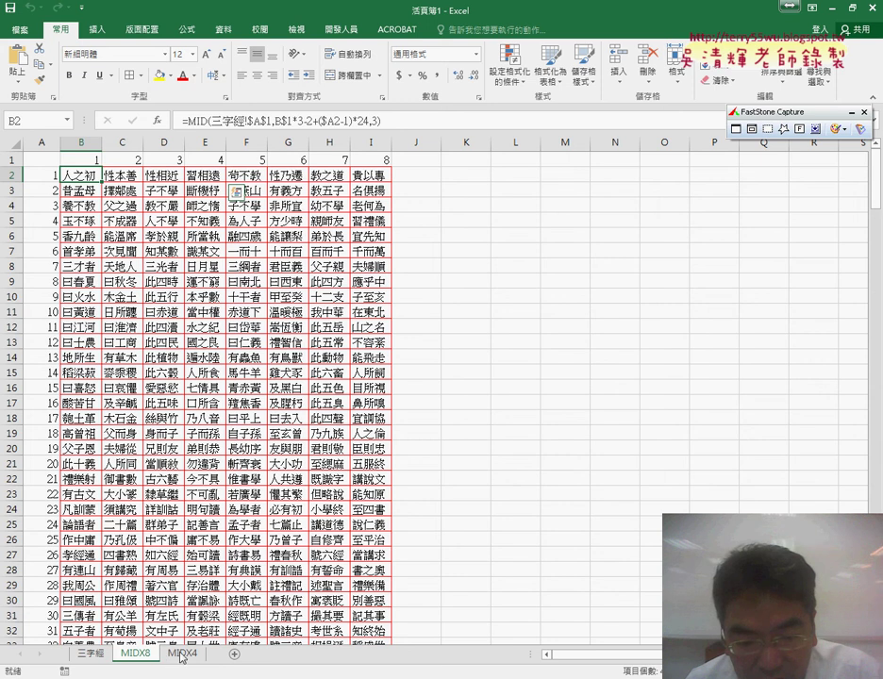
left_click_drag(210, 655, 226, 654)
double_click(239, 652)
type("MIDX1")
left_click(433, 497)
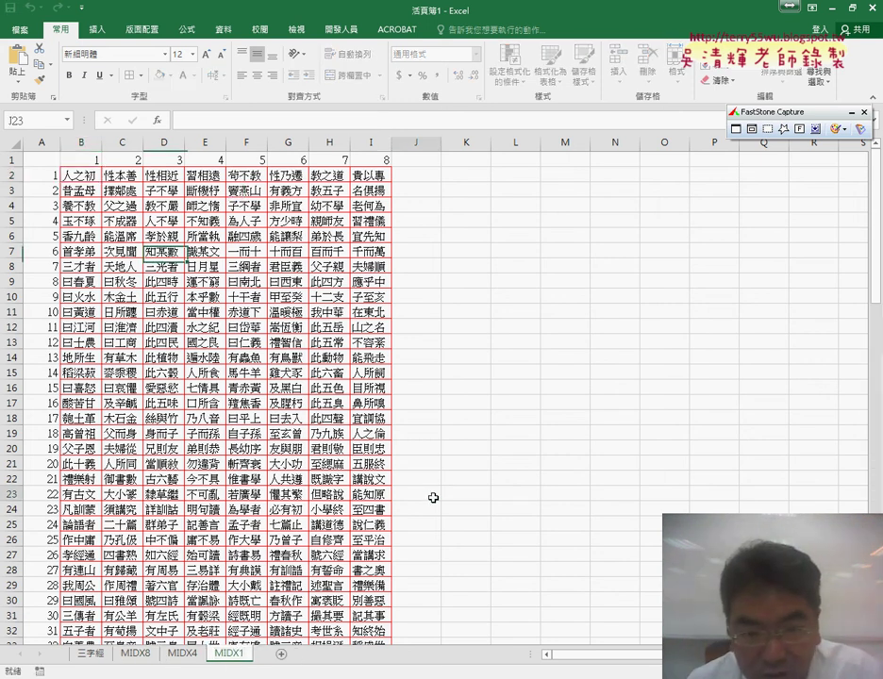
Clear the contents of columns C through I.
left_click_drag(122, 142, 364, 144)
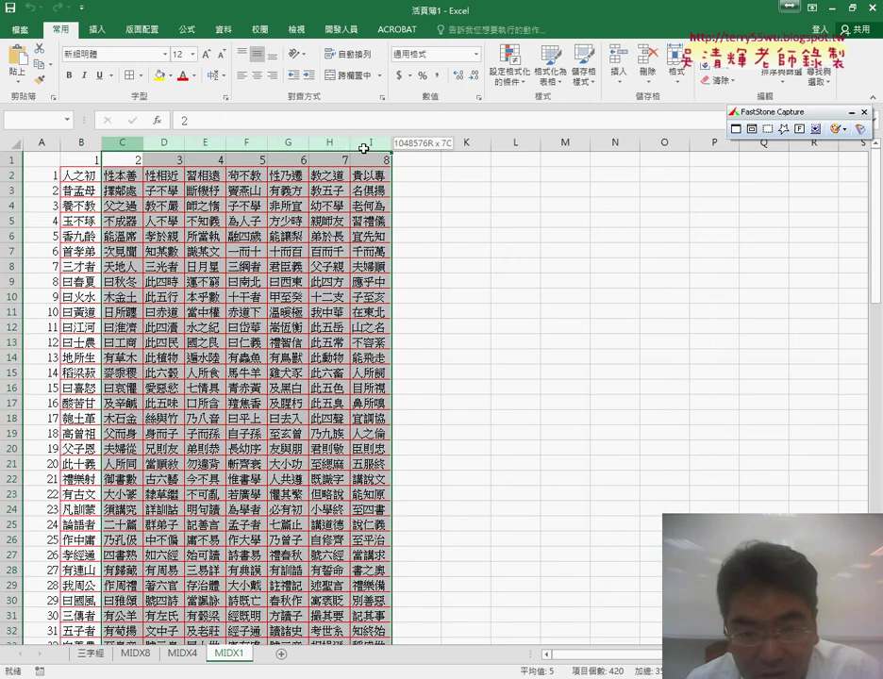
right_click(401, 189)
left_click(443, 328)
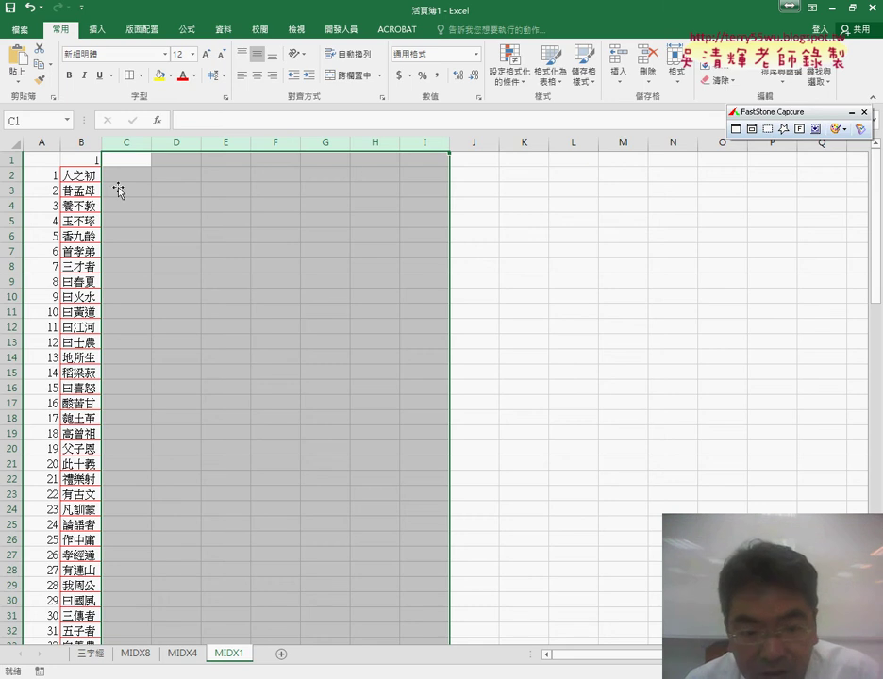
Extend the column A numbering from A59:A60 down to 633.
scroll(45, 247, "down", 10)
scroll(53, 295, "down", 4)
left_click_drag(52, 402, 60, 554)
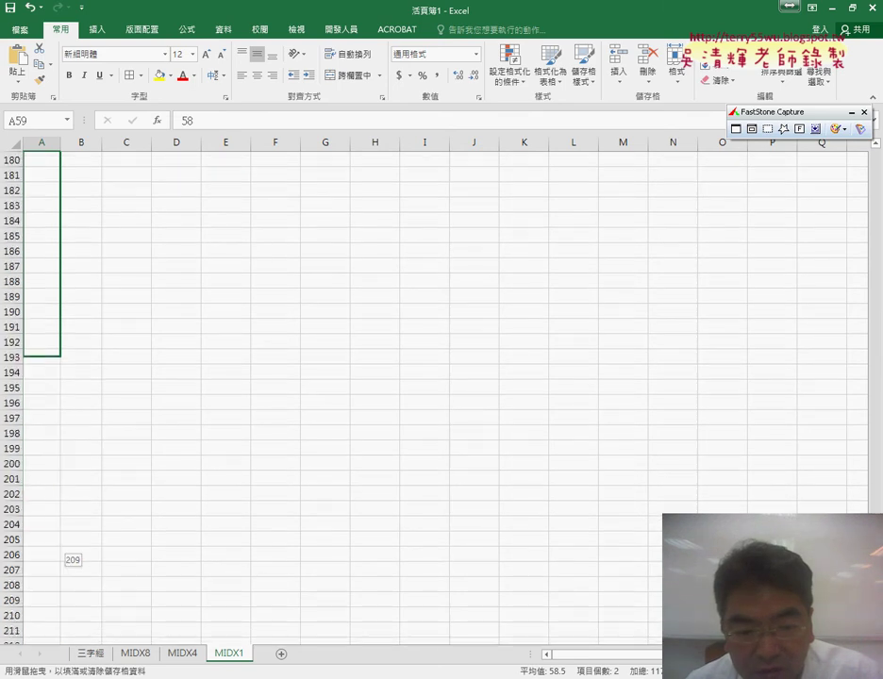
left_click_drag(60, 557, 128, 371)
Return to the top and bring up the MID Function Arguments for cell B2.
scroll(129, 370, "up", 6)
scroll(130, 371, "up", 6)
scroll(130, 372, "up", 16)
scroll(130, 371, "up", 11)
scroll(139, 371, "up", 18)
scroll(139, 371, "up", 10)
scroll(137, 368, "up", 13)
scroll(137, 368, "up", 9)
scroll(136, 368, "up", 16)
scroll(136, 371, "up", 15)
scroll(132, 372, "up", 11)
scroll(130, 374, "up", 14)
scroll(128, 362, "up", 12)
scroll(128, 353, "up", 16)
scroll(124, 345, "up", 16)
scroll(124, 341, "up", 10)
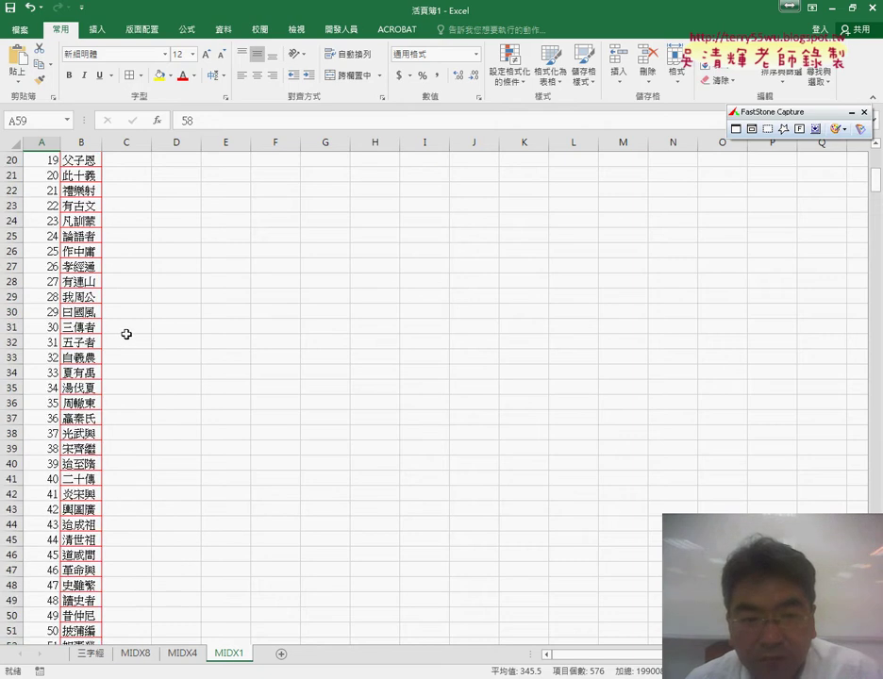
scroll(126, 335, "up", 7)
left_click(89, 177)
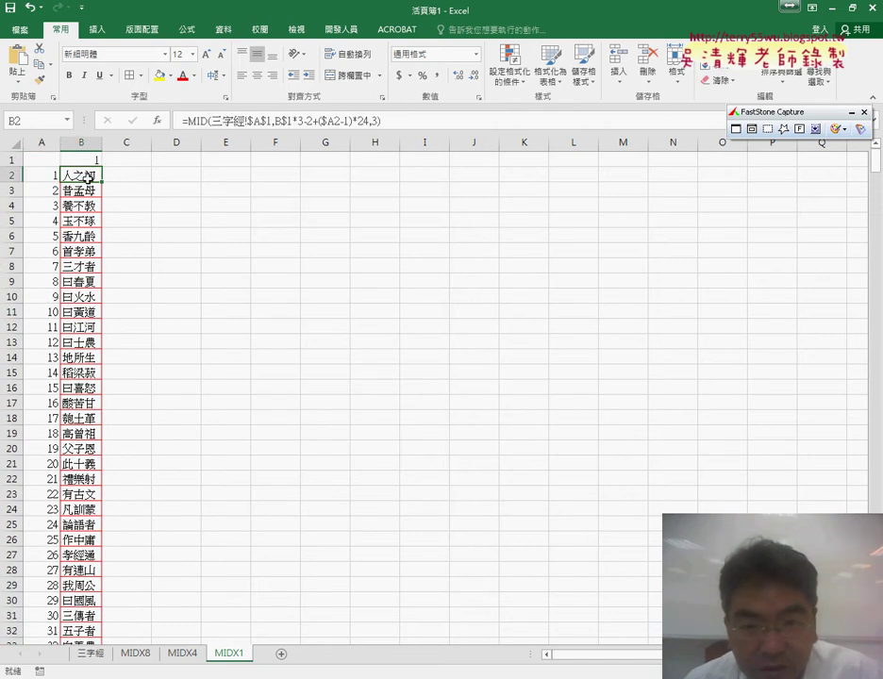
left_click(190, 120)
left_click(157, 121)
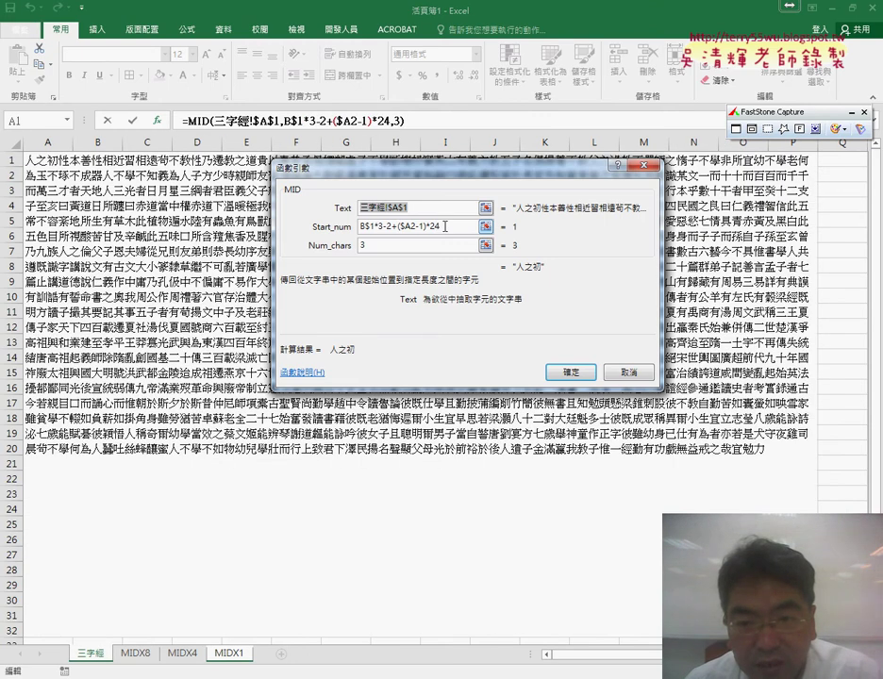
Change Start_num's multiplier from 24 to 3 and fill B2 down column B to row 565.
left_click(445, 226)
key("BackSpace")
key("BackSpace")
type("3")
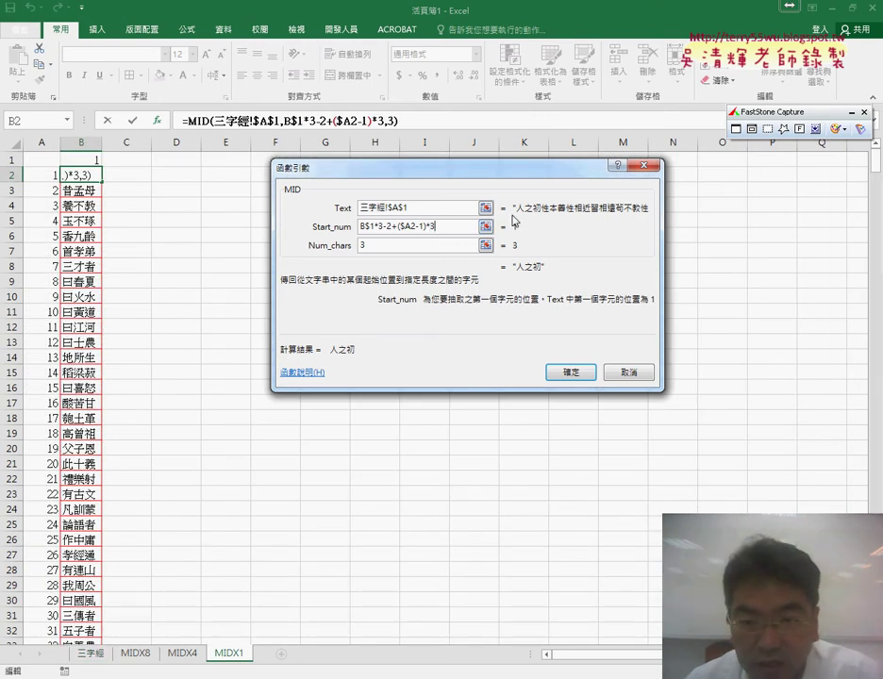
left_click(571, 372)
mouse_move(103, 183)
left_mouse_down()
mouse_move(95, 345)
mouse_move(232, 413)
left_mouse_up()
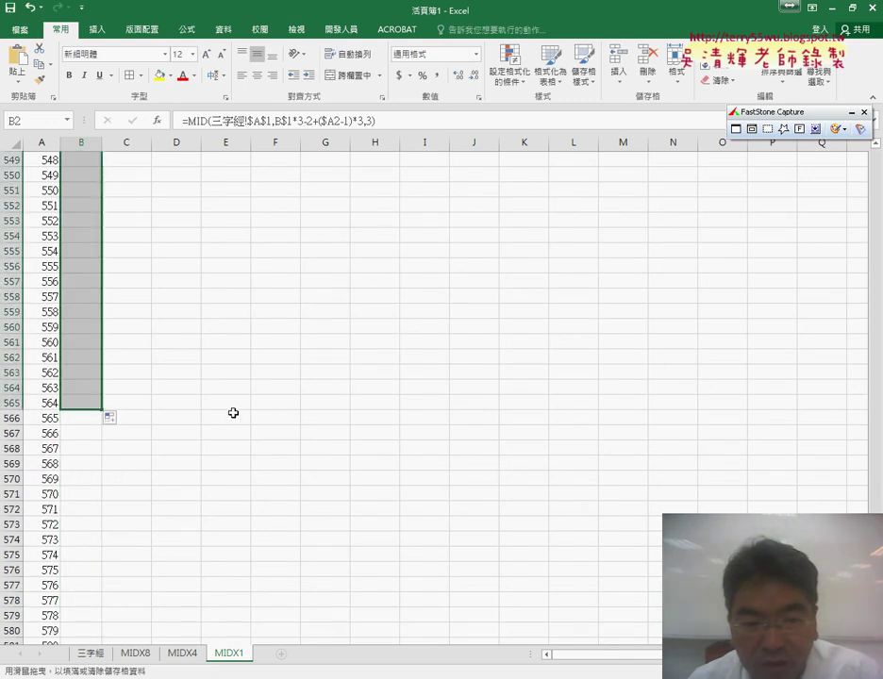
Select A474:B474 down to the last numbered row and delete the surplus numbers and formulas.
scroll(243, 410, "up", 12)
scroll(243, 411, "up", 6)
scroll(244, 410, "up", 11)
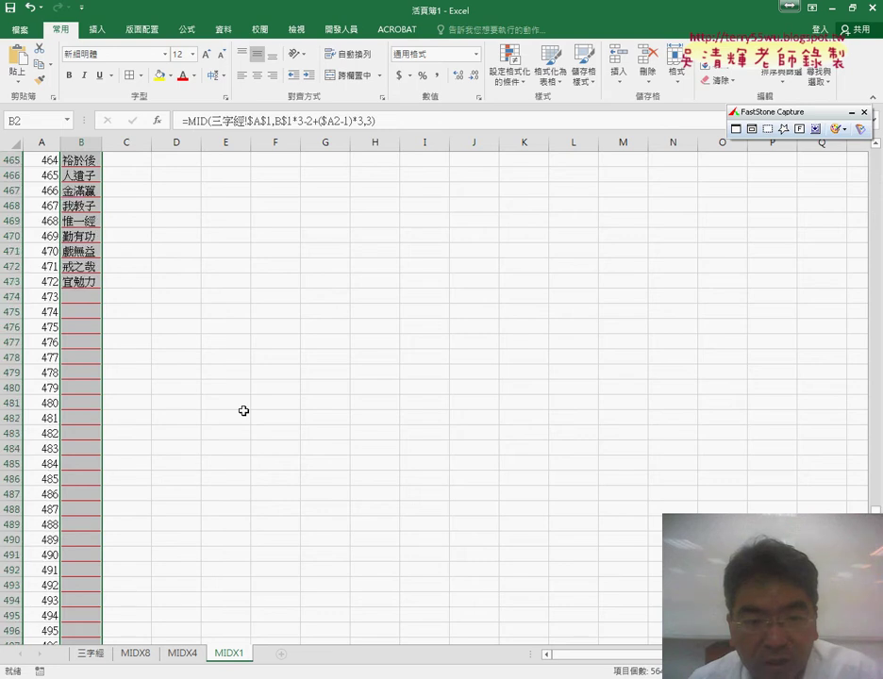
scroll(243, 411, "up", 3)
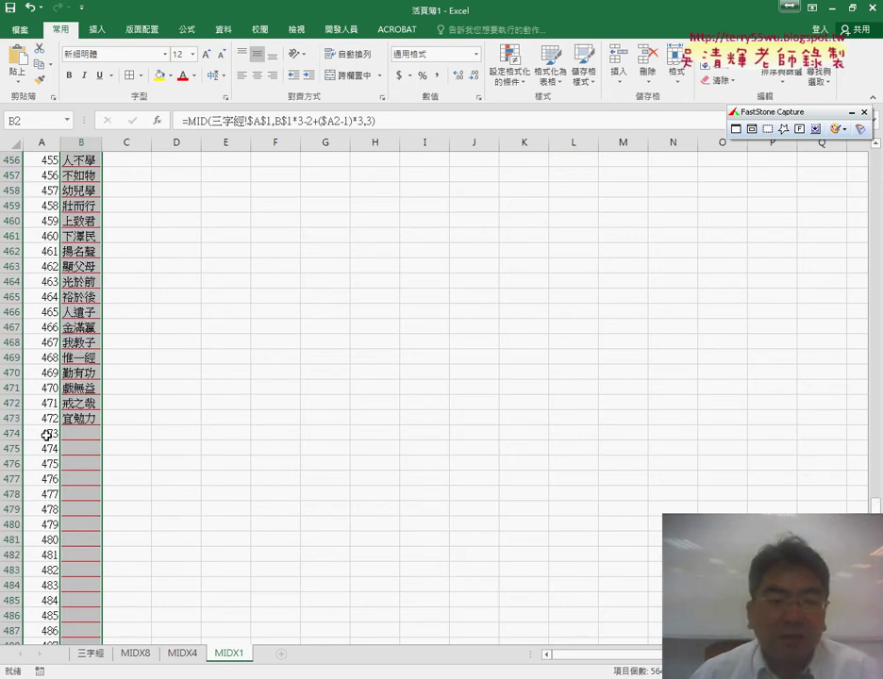
left_click_drag(46, 435, 94, 437)
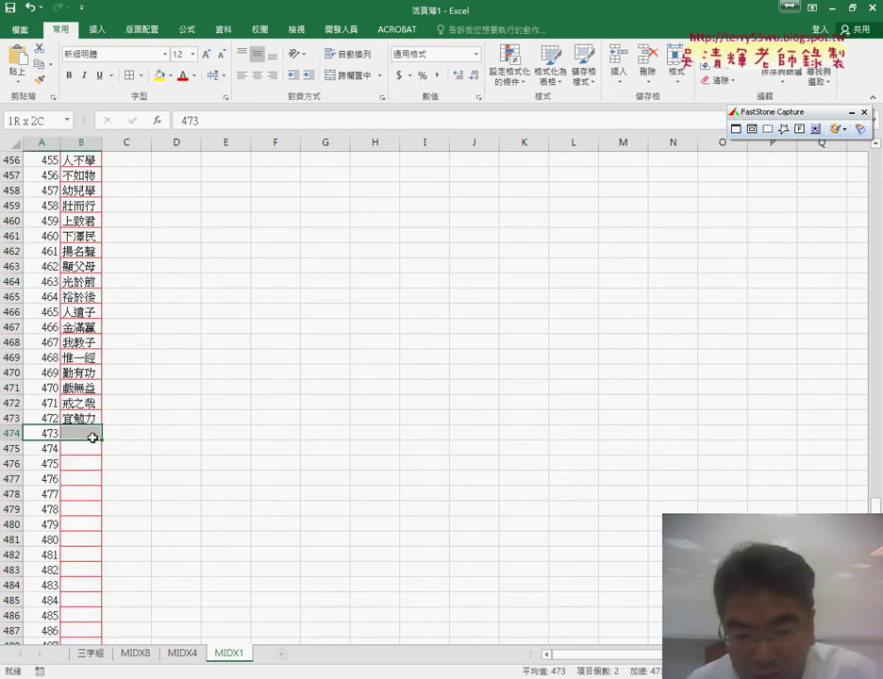
left_click_drag(39, 431, 87, 433)
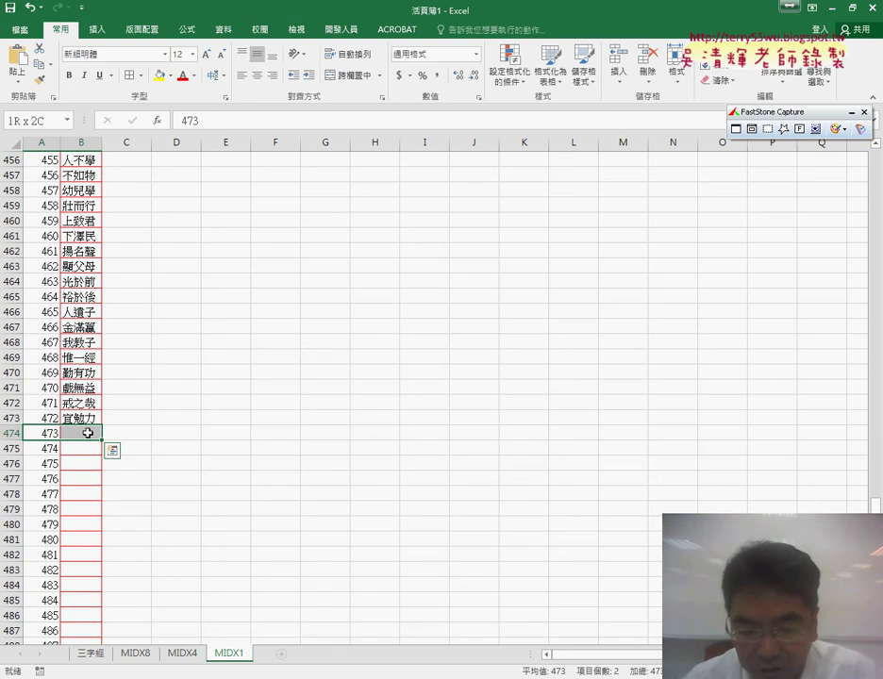
key("ctrl+shift+Down")
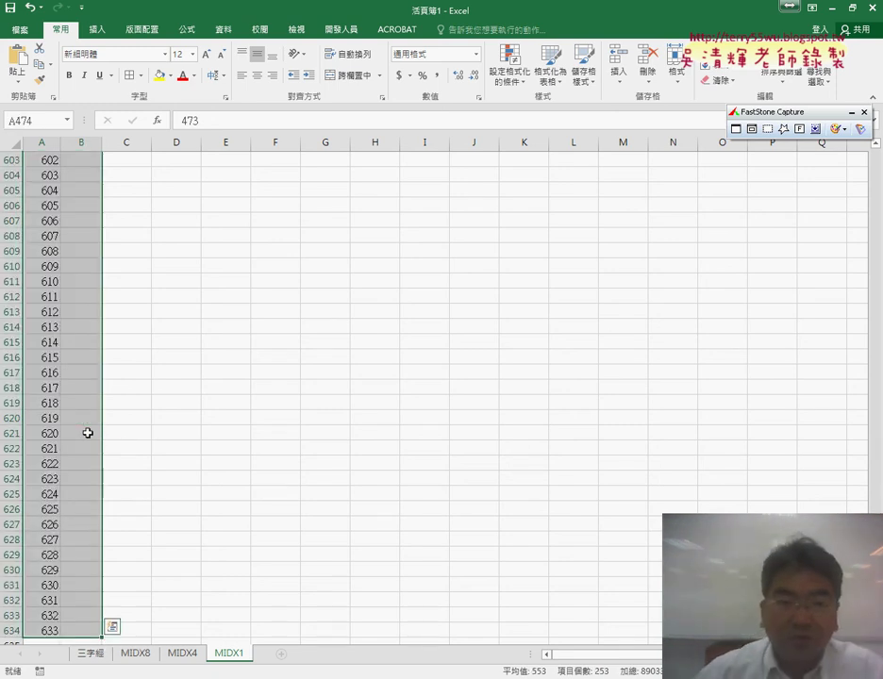
scroll(137, 363, "up", 6)
scroll(142, 362, "up", 19)
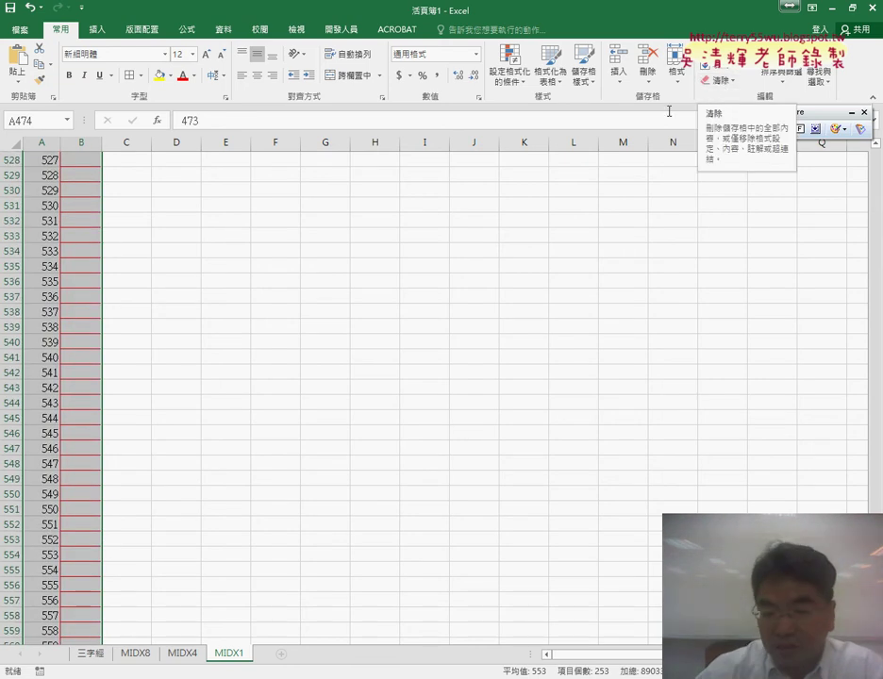
key("Delete")
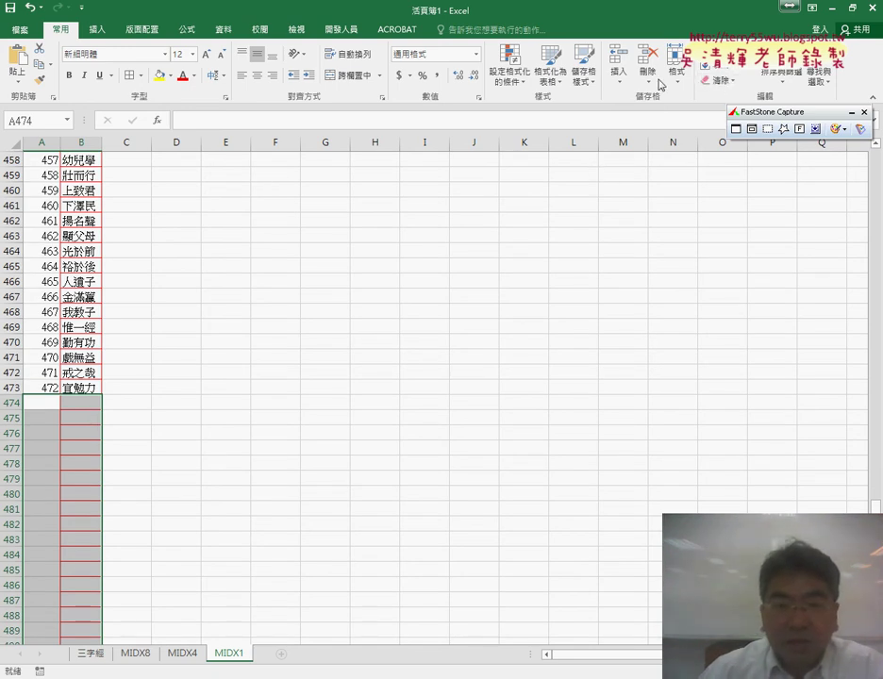
Clear All on those rows to remove the red borders, then scroll back to the top.
left_click(719, 80)
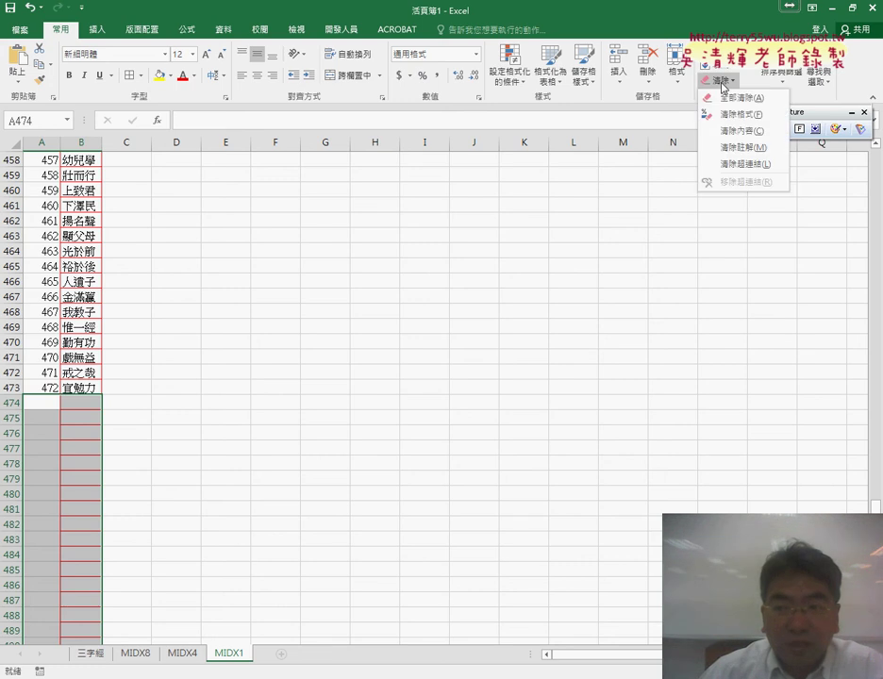
left_click(735, 98)
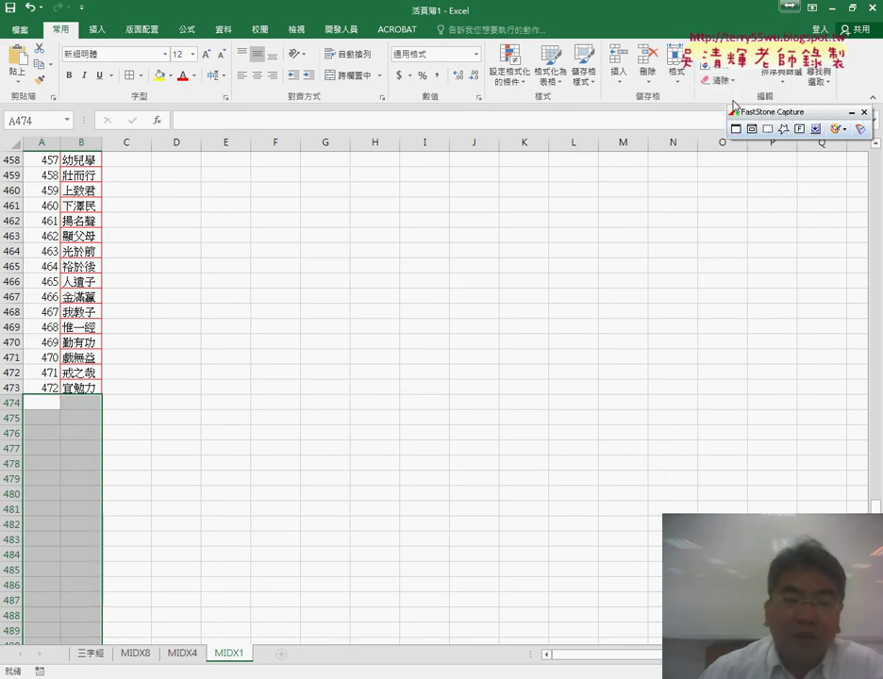
mouse_move(274, 373)
left_mouse_down()
mouse_move(292, 382)
mouse_move(291, 371)
left_mouse_up()
scroll(291, 372, "up", 10)
scroll(294, 371, "up", 11)
scroll(295, 371, "up", 11)
scroll(295, 370, "up", 13)
scroll(296, 369, "up", 8)
scroll(295, 369, "up", 11)
scroll(297, 368, "up", 12)
scroll(298, 368, "up", 12)
scroll(298, 367, "up", 12)
scroll(298, 368, "up", 11)
scroll(298, 368, "up", 10)
scroll(298, 368, "up", 11)
scroll(298, 368, "up", 9)
scroll(297, 367, "up", 12)
Jump from B2 to B473 to confirm 宜勉力 ends the list, then switch to Word.
left_click(80, 175)
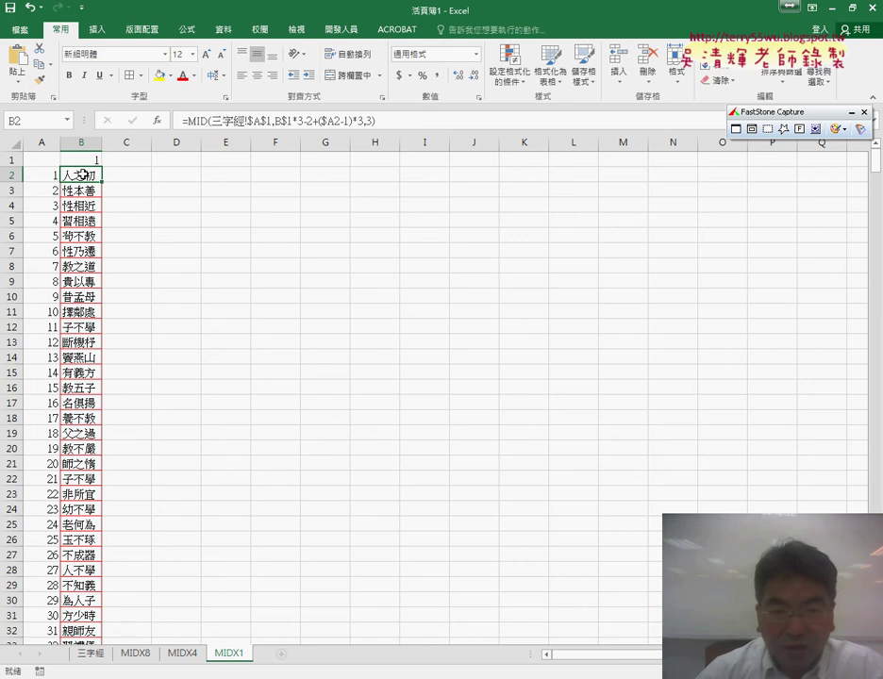
key("ctrl+Down")
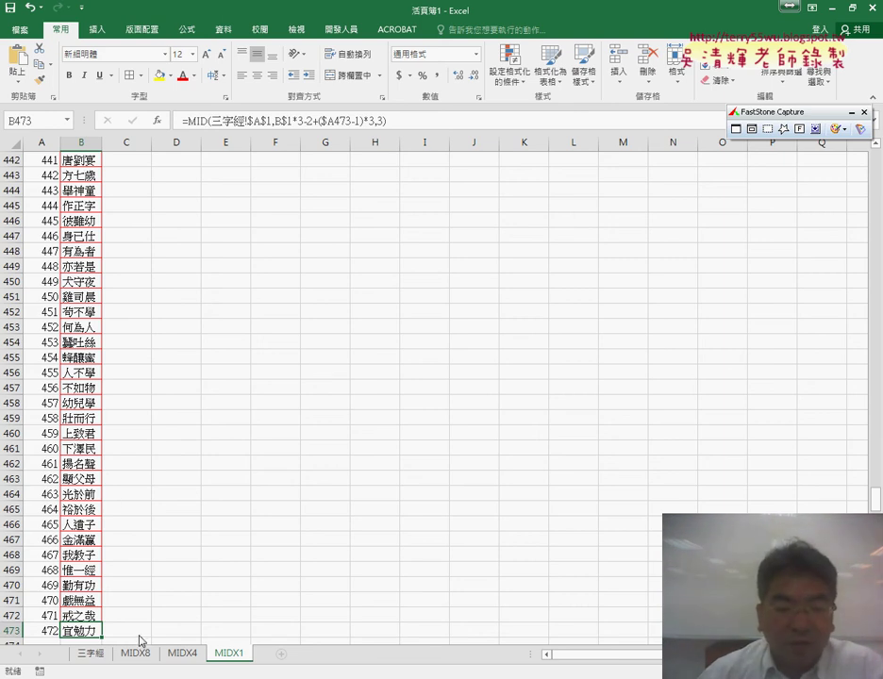
key("alt+Tab")
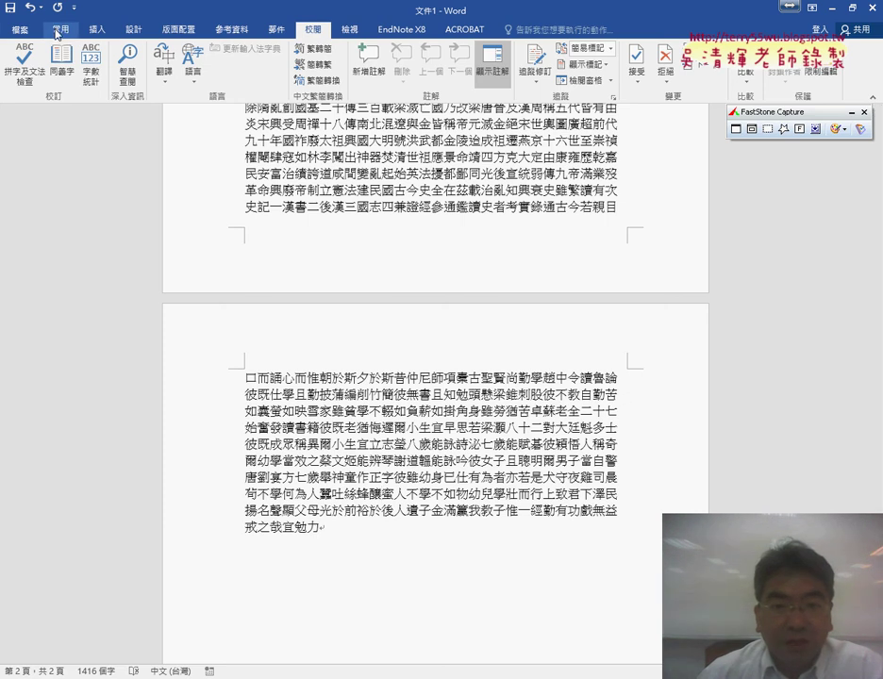
Show the Word Count for the 三字經 document, confirming 1,416 characters.
left_click(59, 29)
left_click(312, 29)
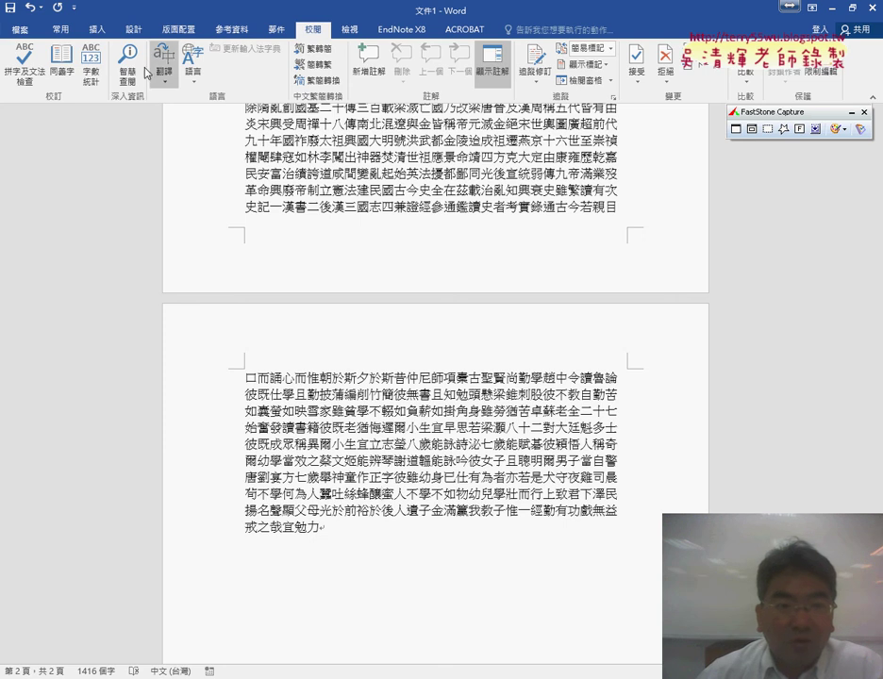
left_click(93, 75)
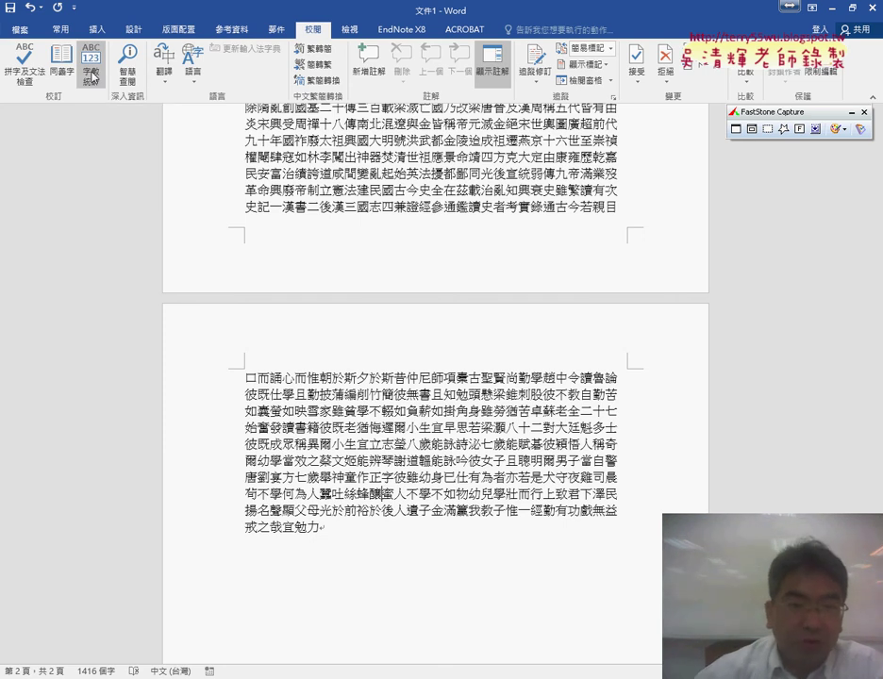
left_click_drag(71, 23, 93, 101)
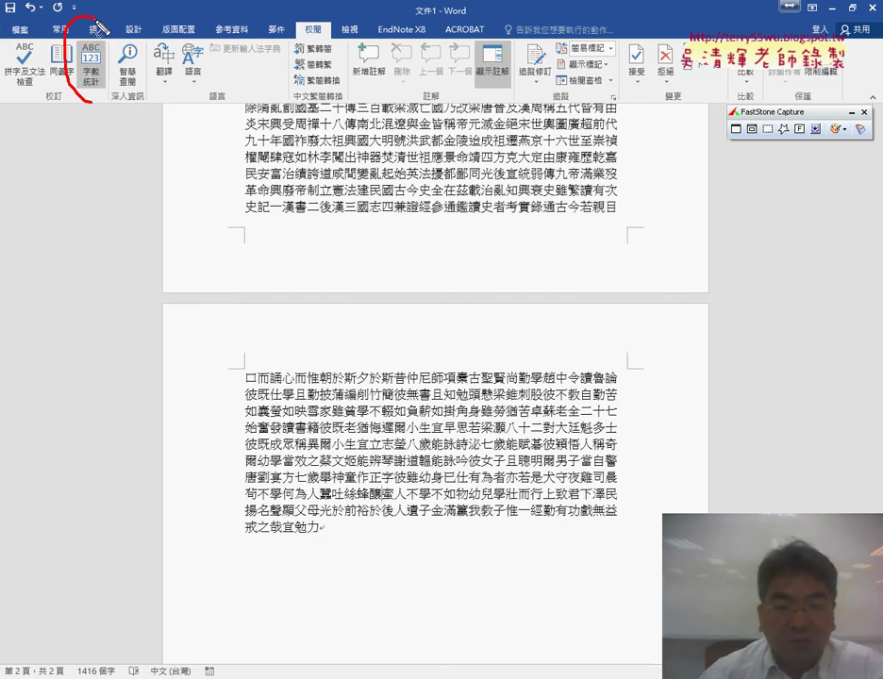
mouse_move(316, 565)
left_mouse_down()
mouse_move(224, 432)
mouse_move(481, 155)
mouse_move(388, 500)
left_mouse_up()
left_click_drag(126, 112, 217, 209)
mouse_move(121, 132)
left_mouse_down()
mouse_move(125, 113)
mouse_move(146, 122)
left_mouse_up()
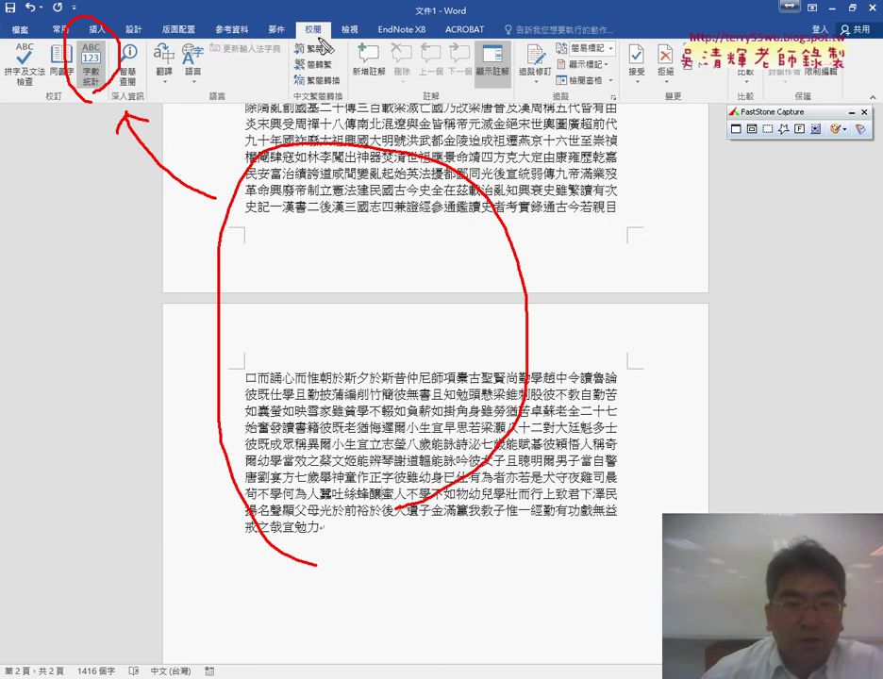
key("Escape")
left_click(90, 76)
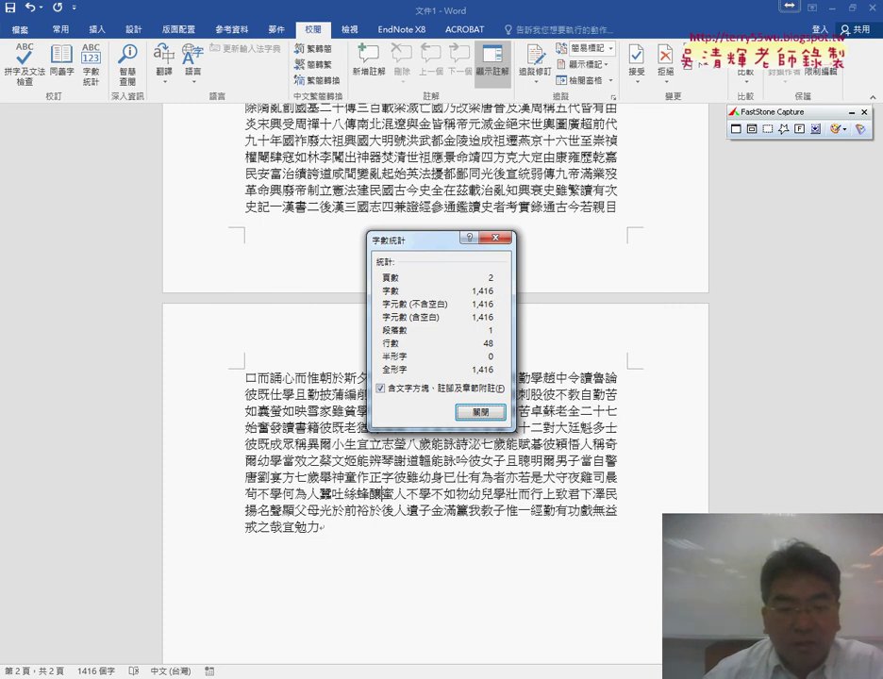
Multiply 472 rows by 3 characters in Calculator to confirm the 1416 total.
left_click(237, 620)
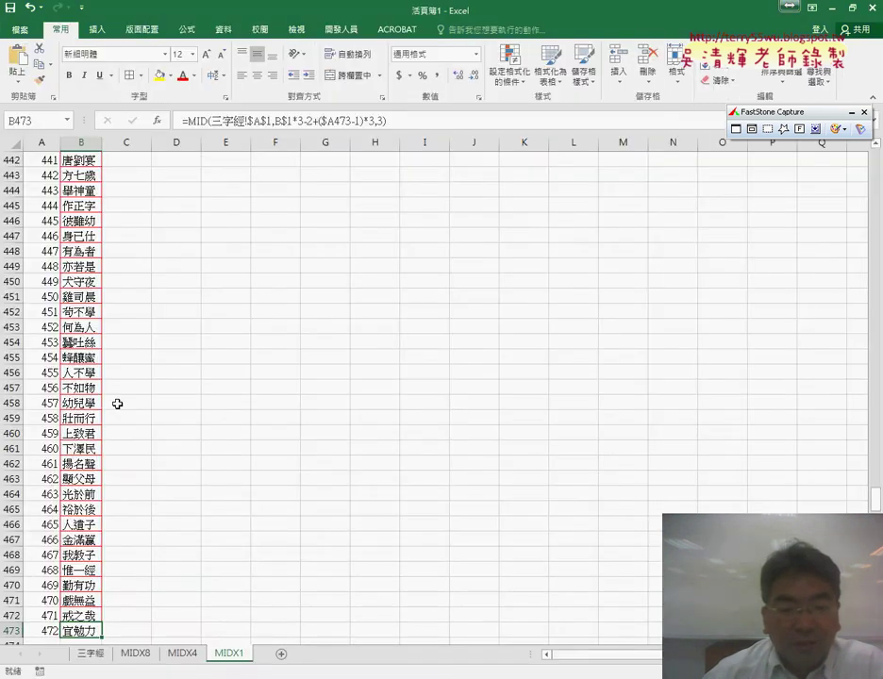
key("alt+Tab")
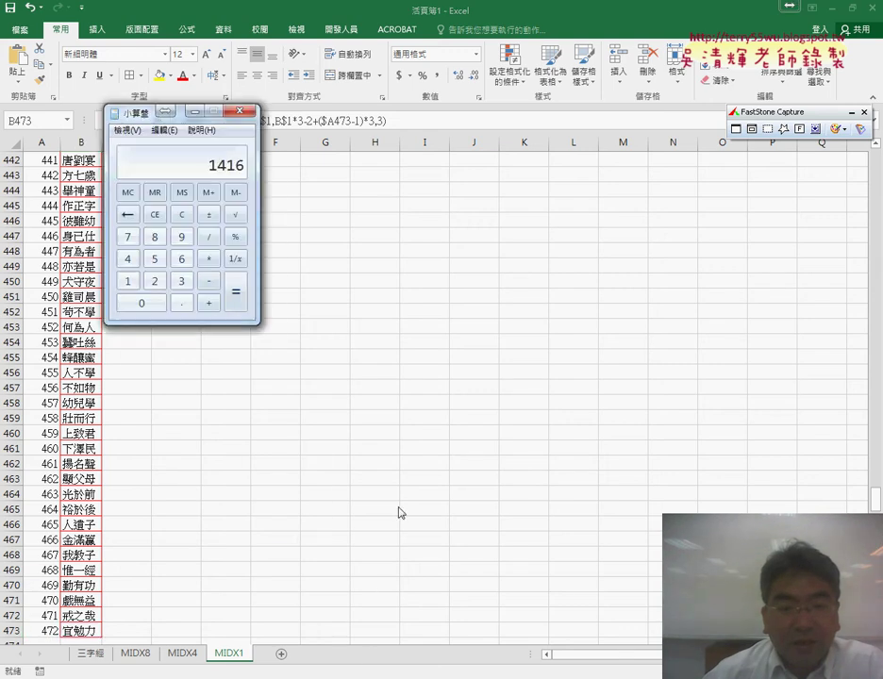
left_click(131, 261)
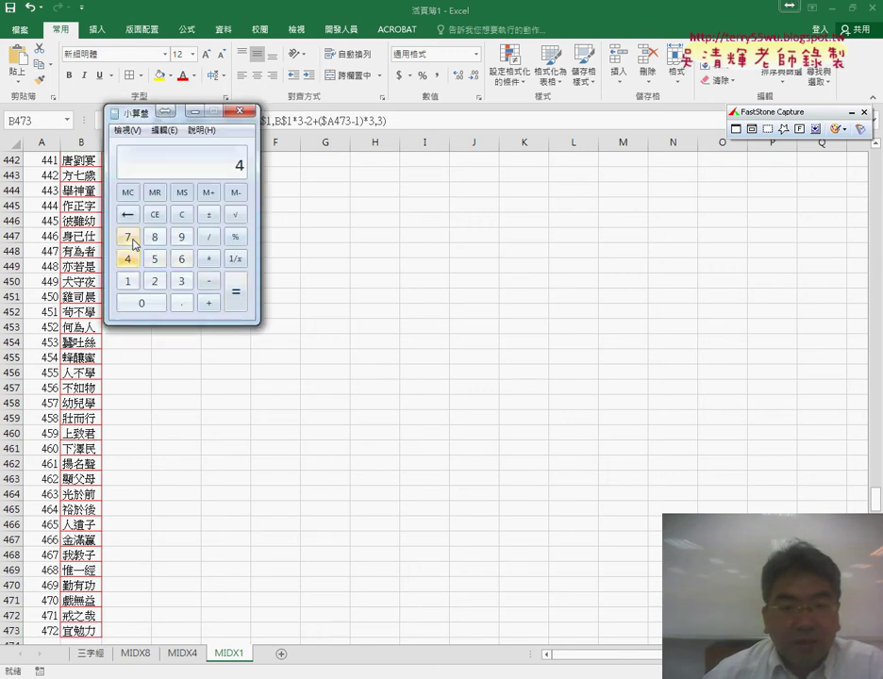
left_click(155, 281)
left_click(209, 258)
left_click(182, 281)
left_click(236, 293)
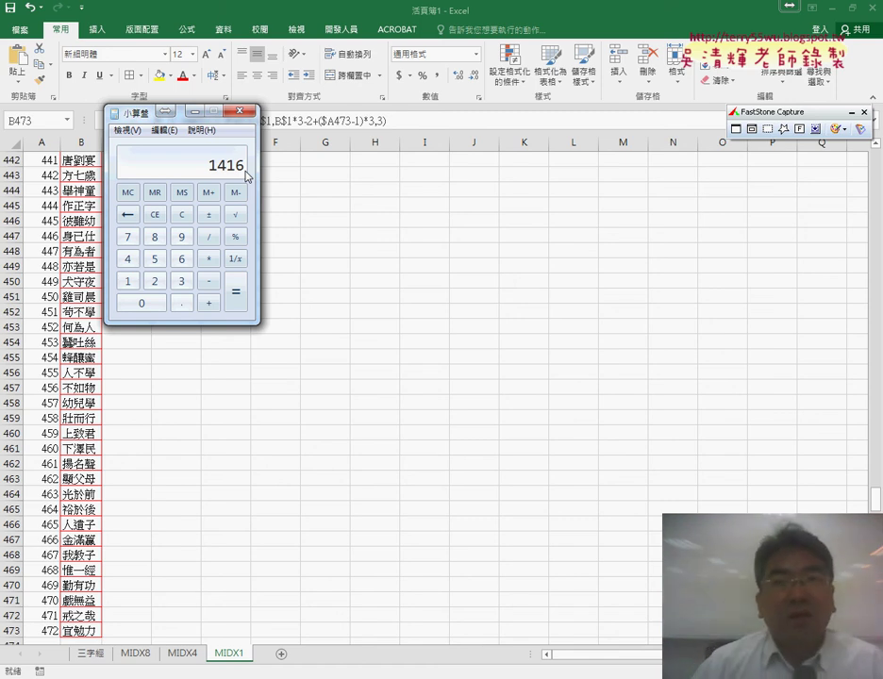
left_click(240, 112)
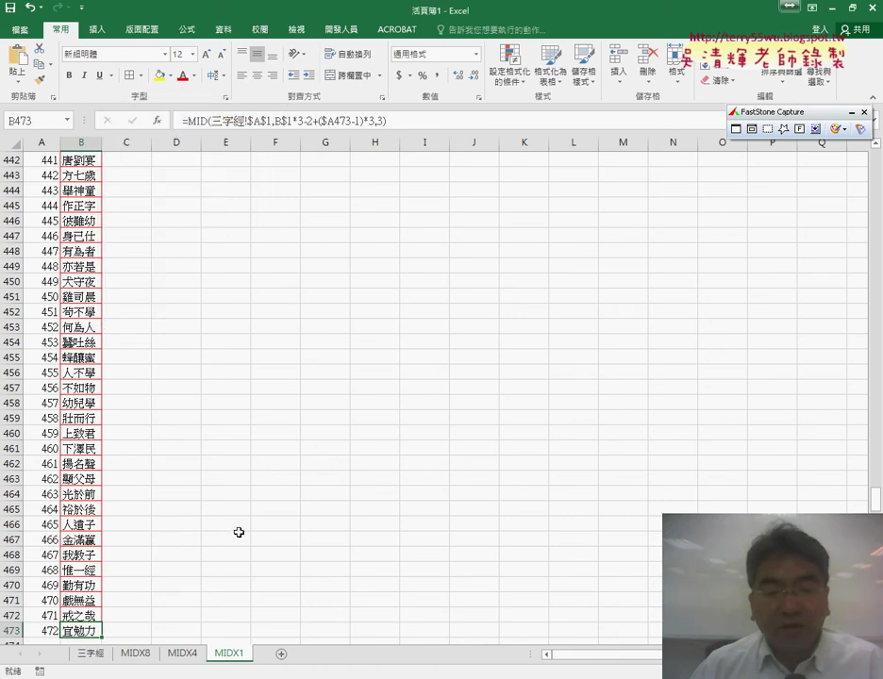
Scroll through the MIDX1 list, then go to the MIDX8 sheet.
scroll(49, 379, "up", 5)
scroll(49, 379, "up", 6)
scroll(49, 377, "up", 13)
scroll(49, 375, "up", 11)
scroll(49, 373, "up", 17)
scroll(49, 373, "up", 7)
left_click_drag(42, 220, 42, 517)
scroll(41, 514, "down", 5)
scroll(41, 504, "down", 4)
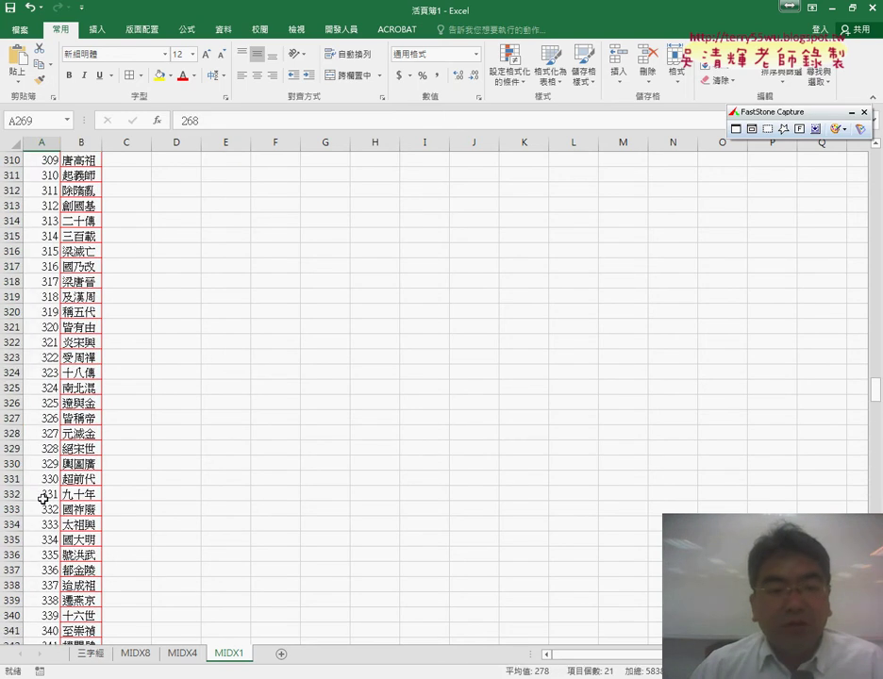
scroll(41, 500, "down", 12)
scroll(43, 471, "down", 5)
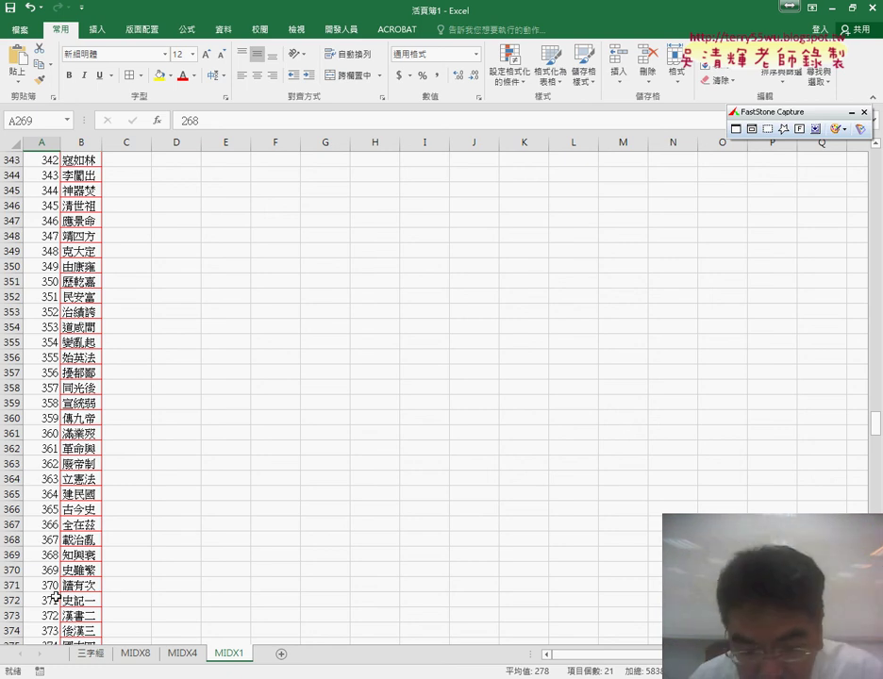
left_click(141, 653)
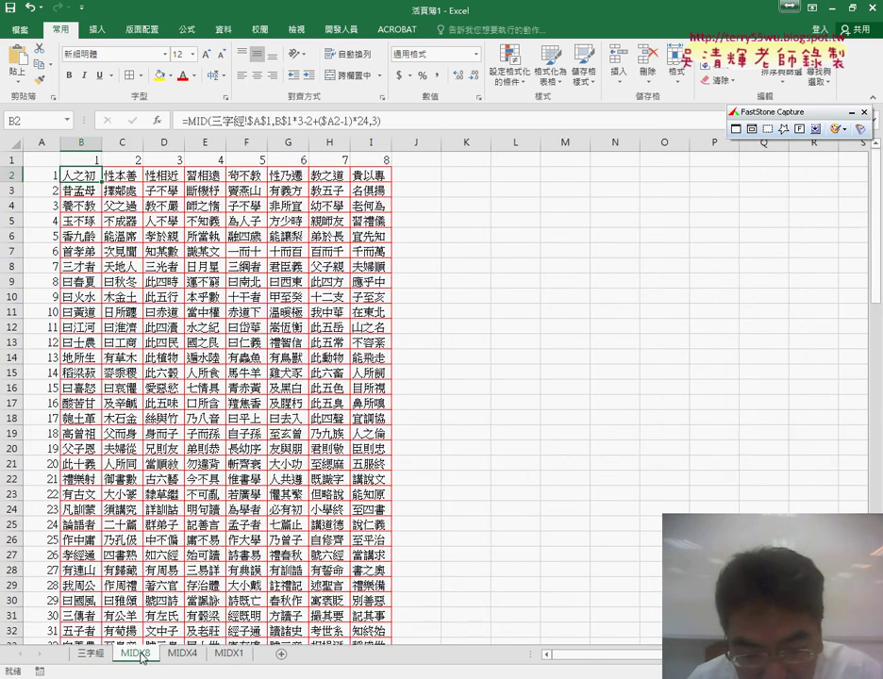
Duplicate the MIDX8 sheet and name the copy 'MIDX8&COLUMN&ROW'.
left_click_drag(170, 651, 177, 654)
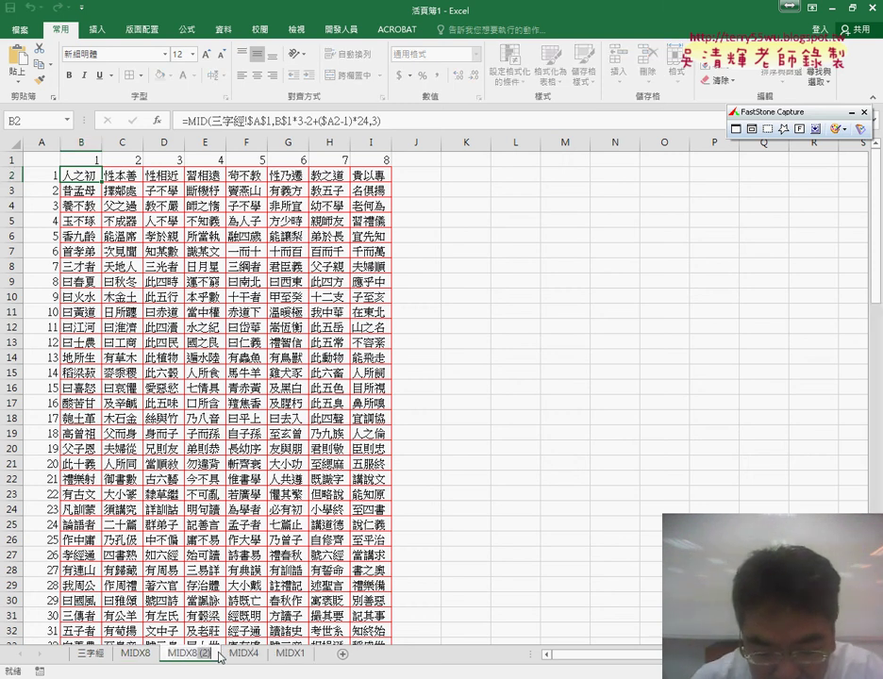
double_click(216, 653)
type("MIDX8&")
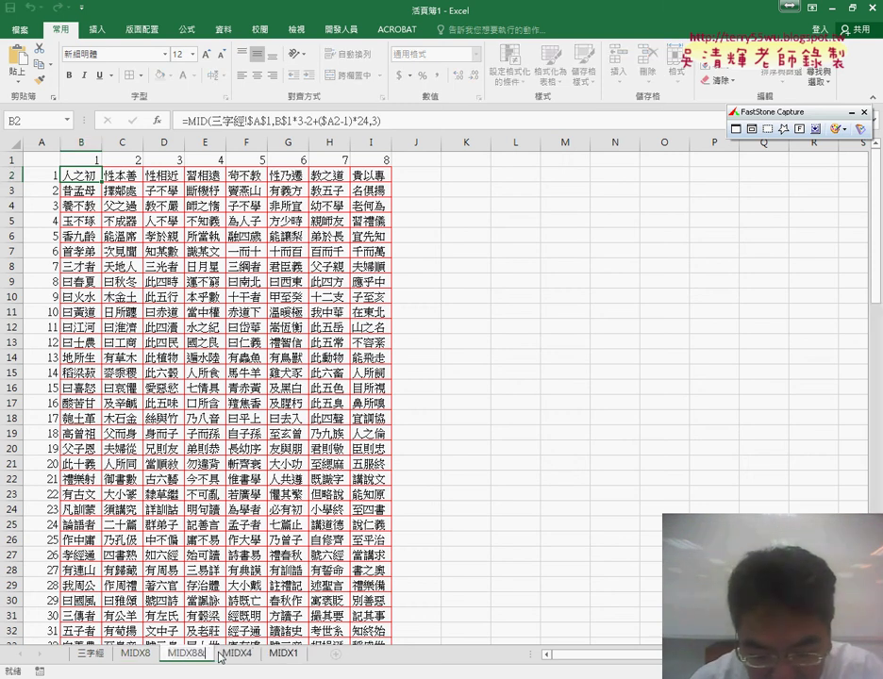
type("COLUMN")
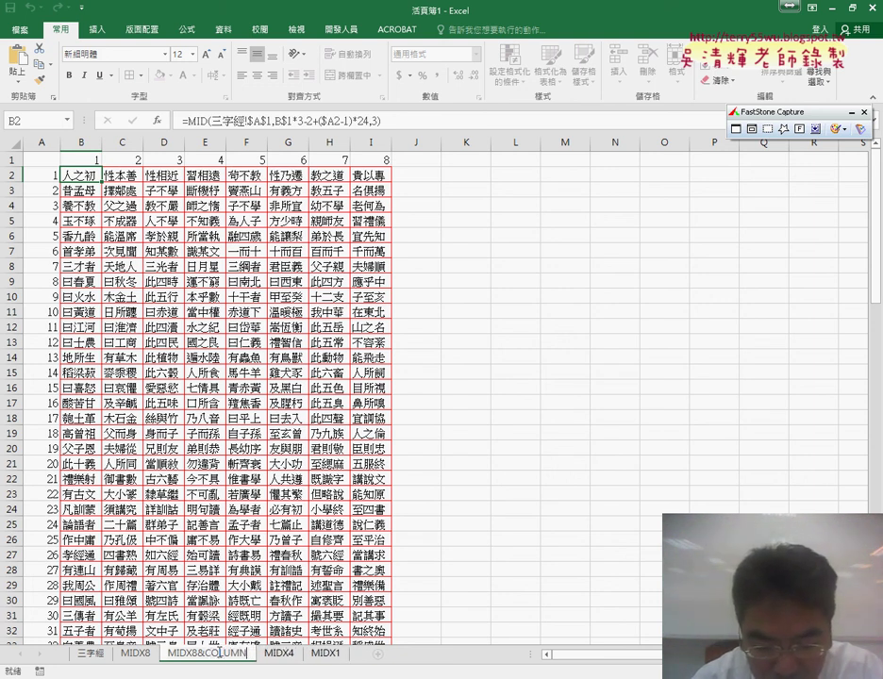
type("&ROW")
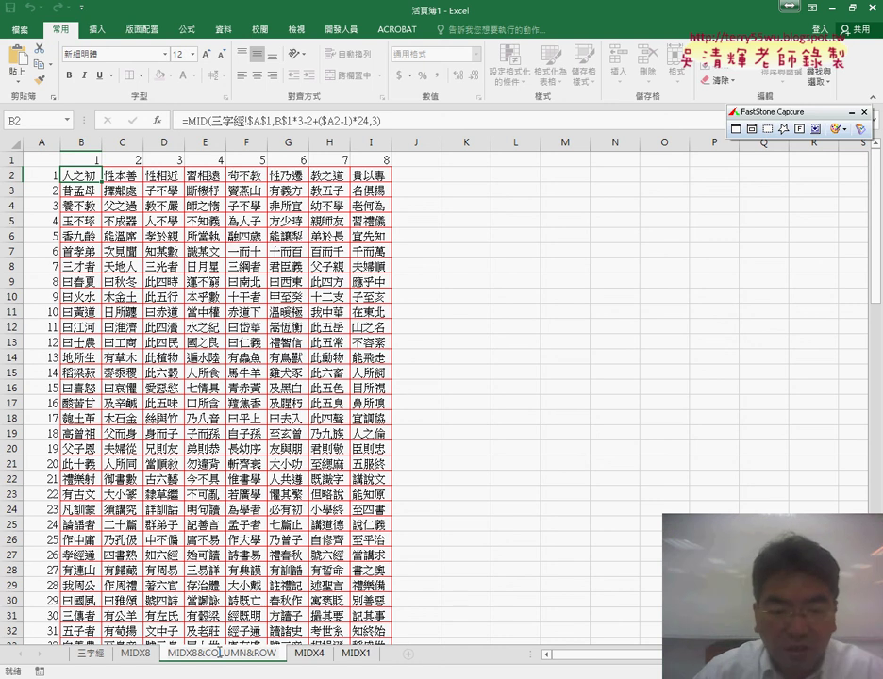
key("Return")
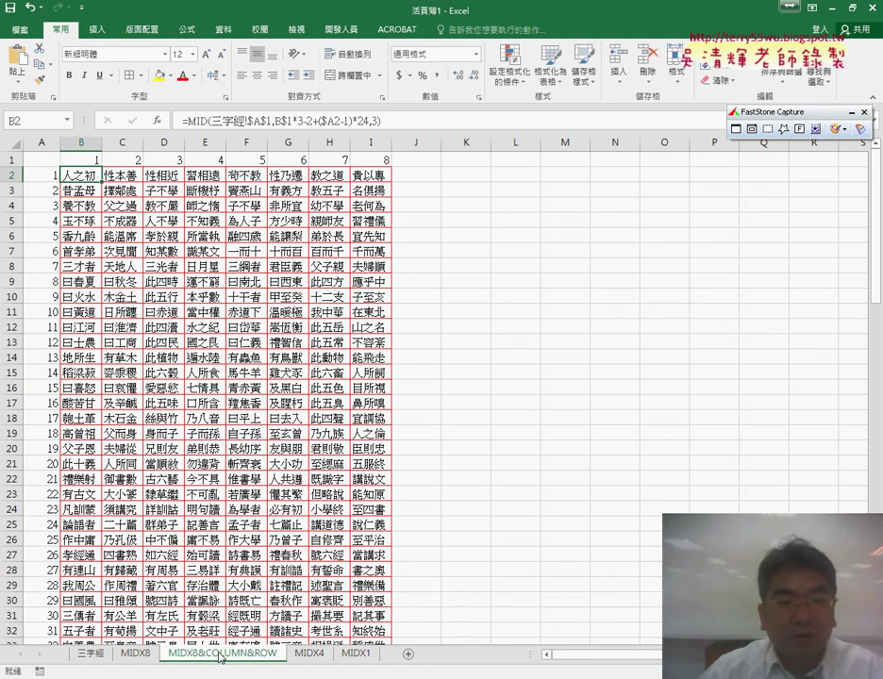
left_click(191, 121)
left_click(154, 121)
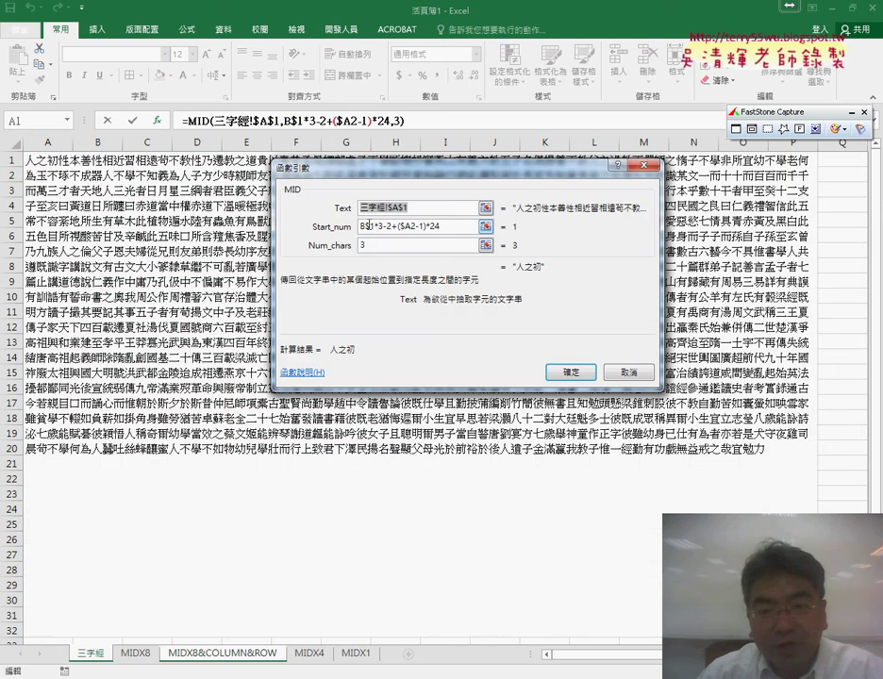
left_click(368, 226)
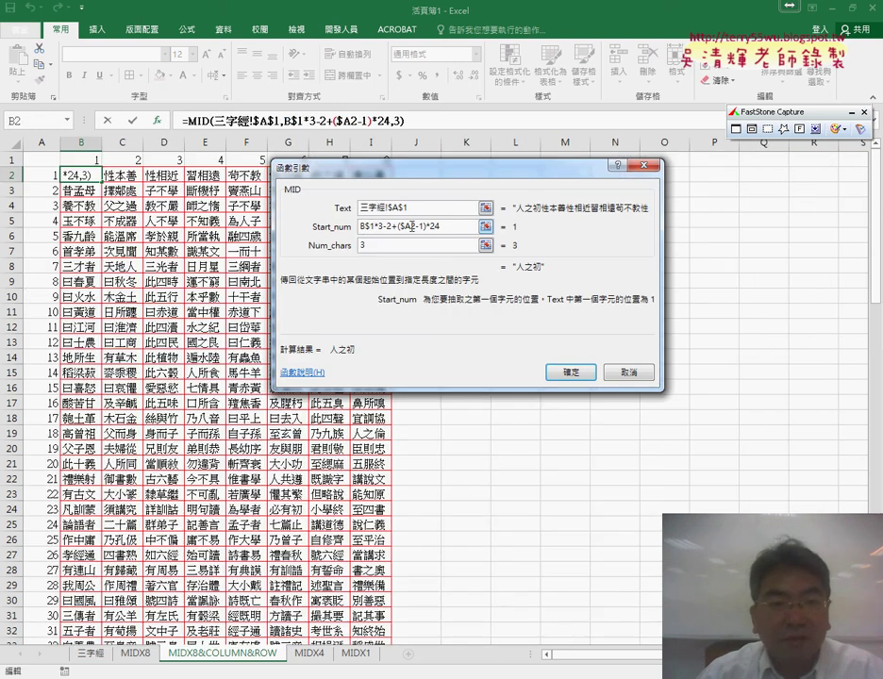
left_click(404, 227)
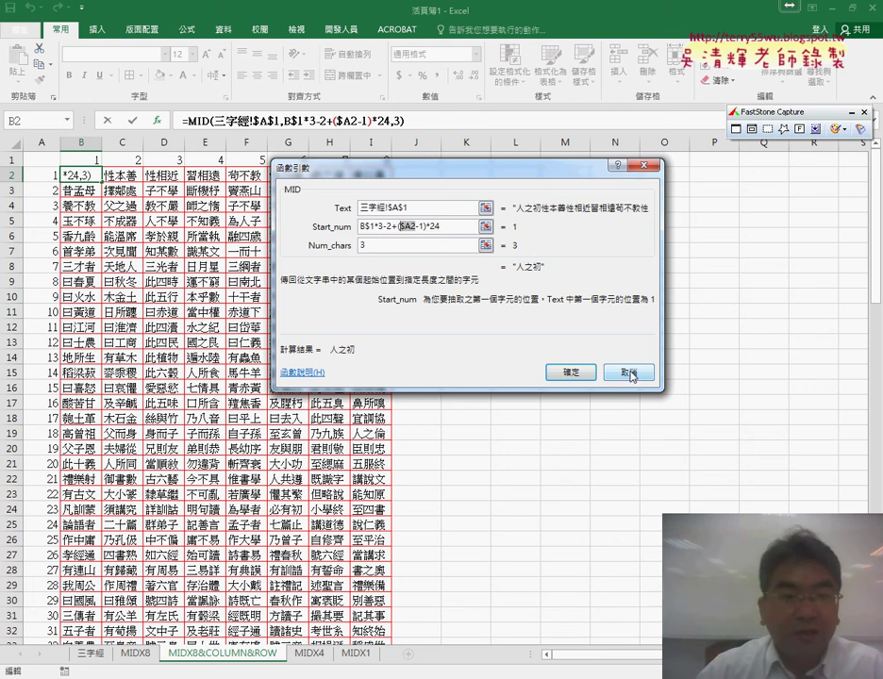
left_click(570, 372)
left_click(11, 158)
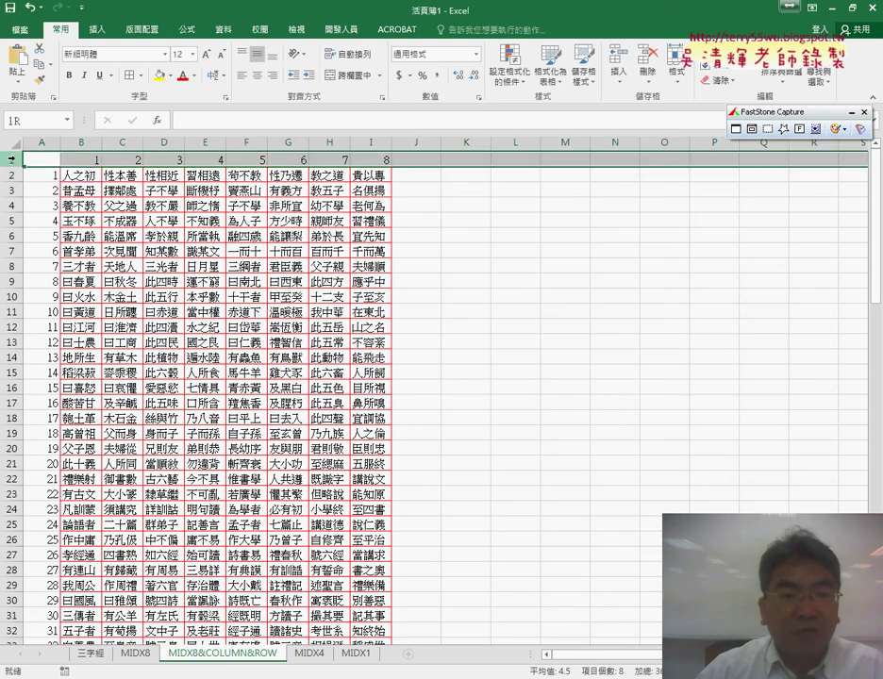
Delete the numbering row 1 and numbering column A from the copied sheet.
right_click(130, 160)
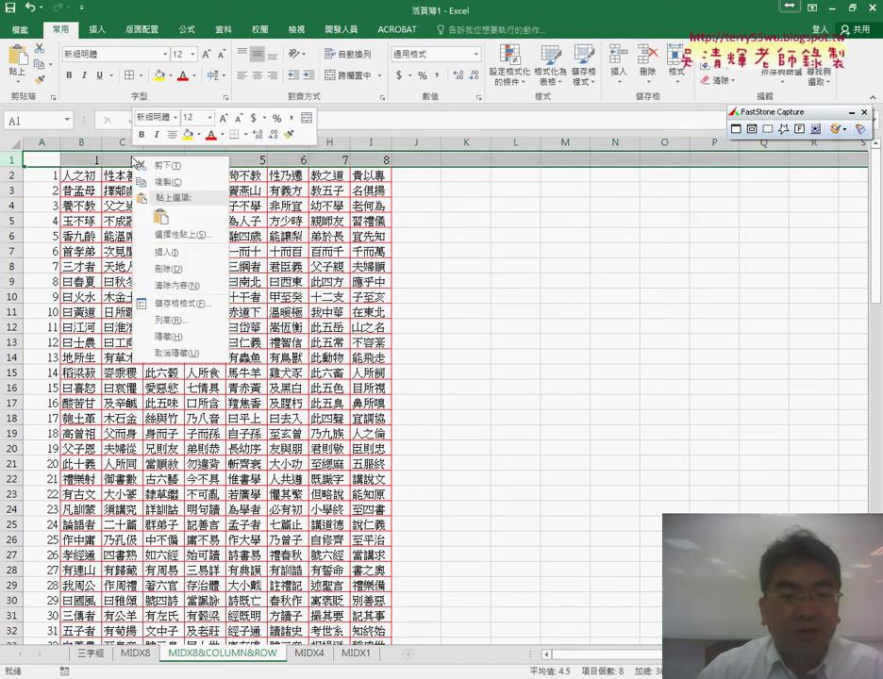
left_click(171, 270)
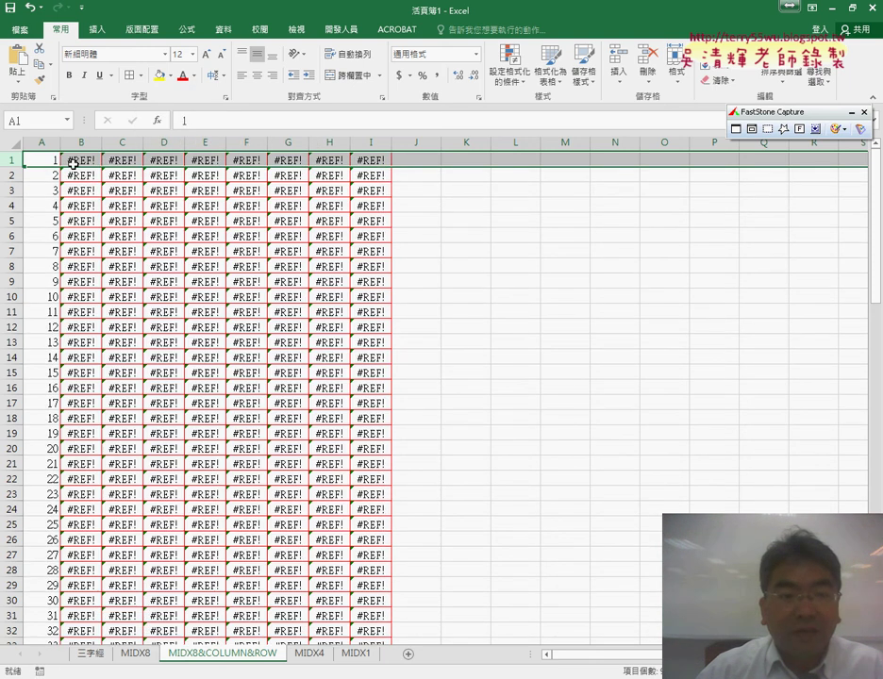
left_click(44, 144)
right_click(44, 221)
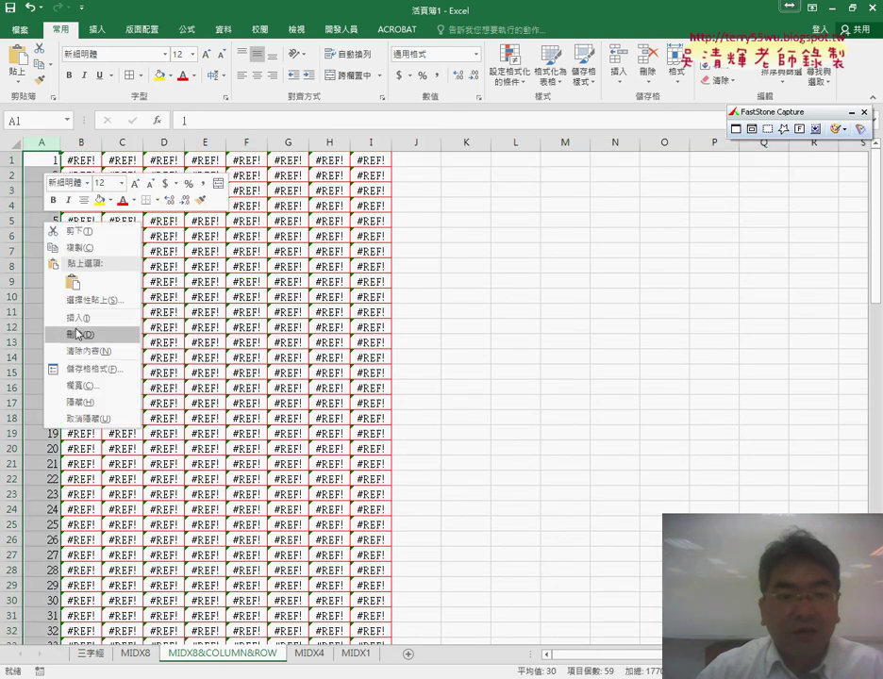
left_click(75, 330)
Inspect the #REF! MID formula in A1 through its function arguments.
left_click(39, 160)
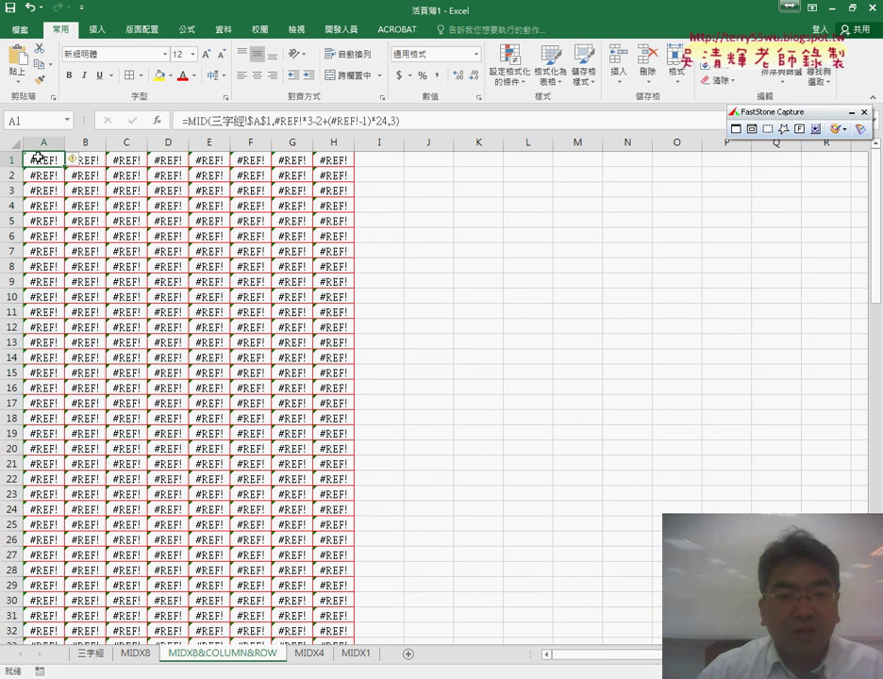
left_click_drag(45, 161, 330, 160)
left_click(43, 162)
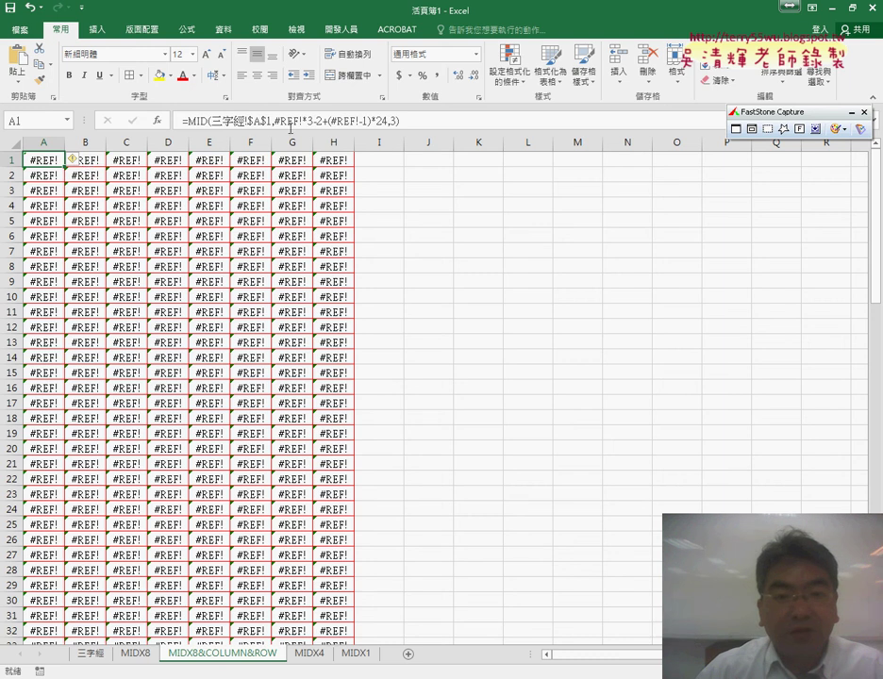
left_click(207, 119)
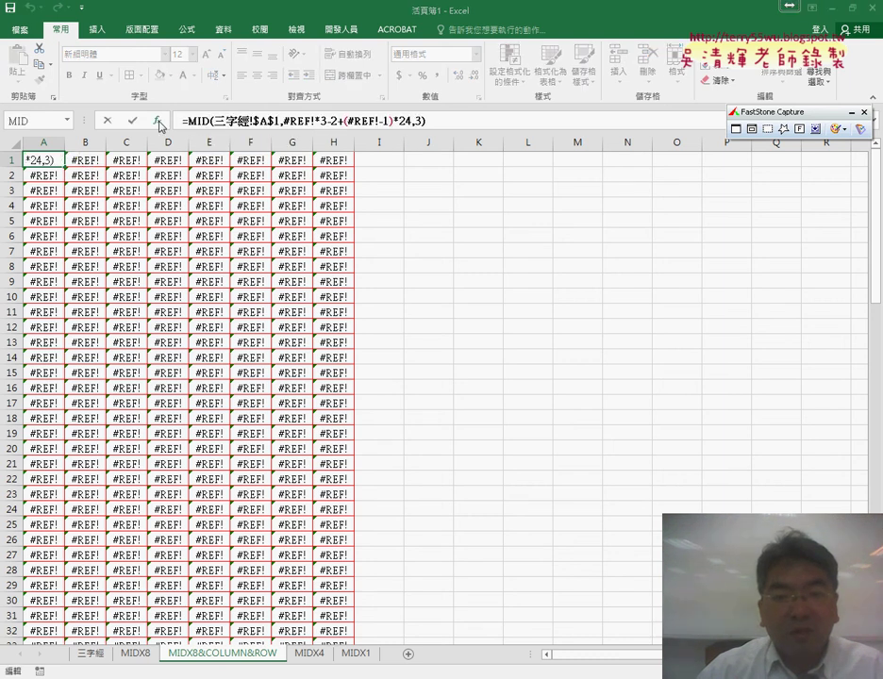
left_click(159, 120)
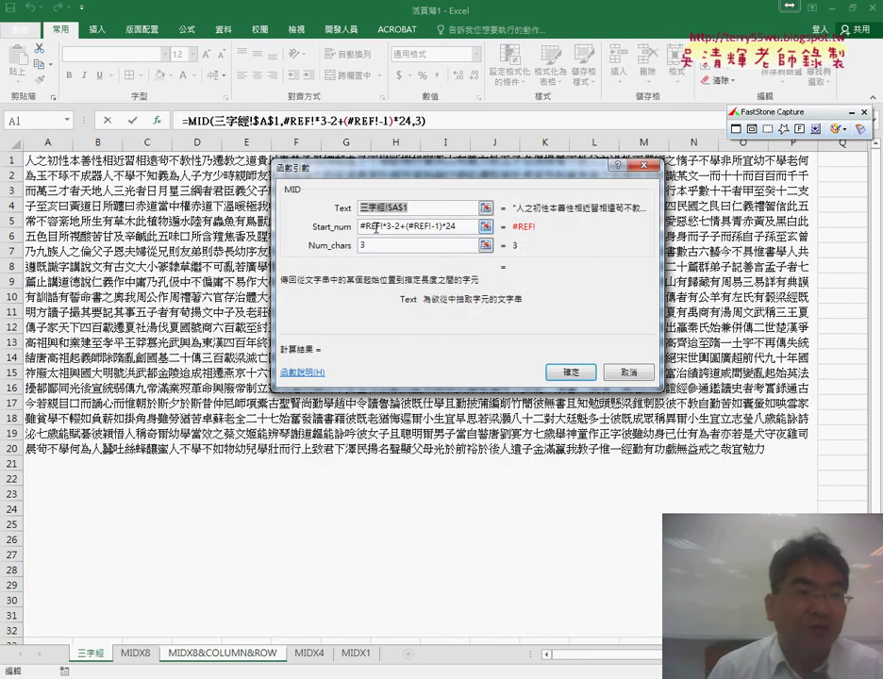